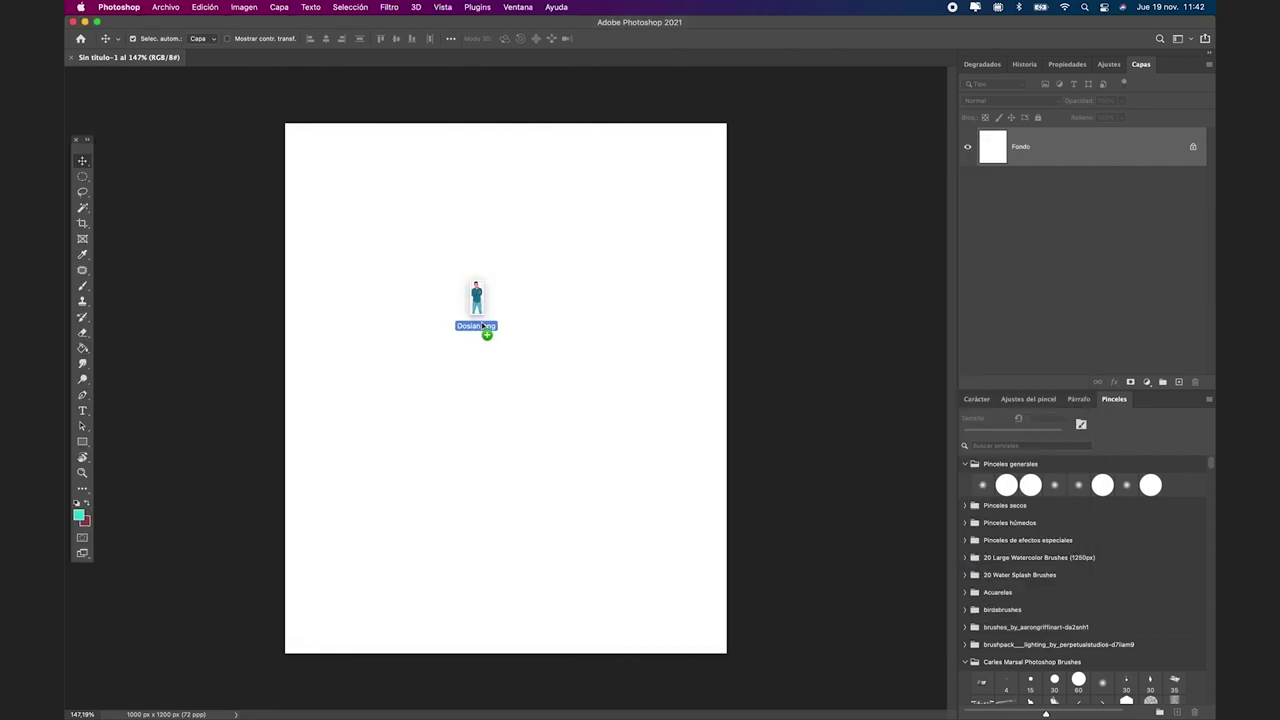
Step: Place Dosian.png on the poster canvas and move the illustrated man lower
left_click_drag(415, 215, 520, 457)
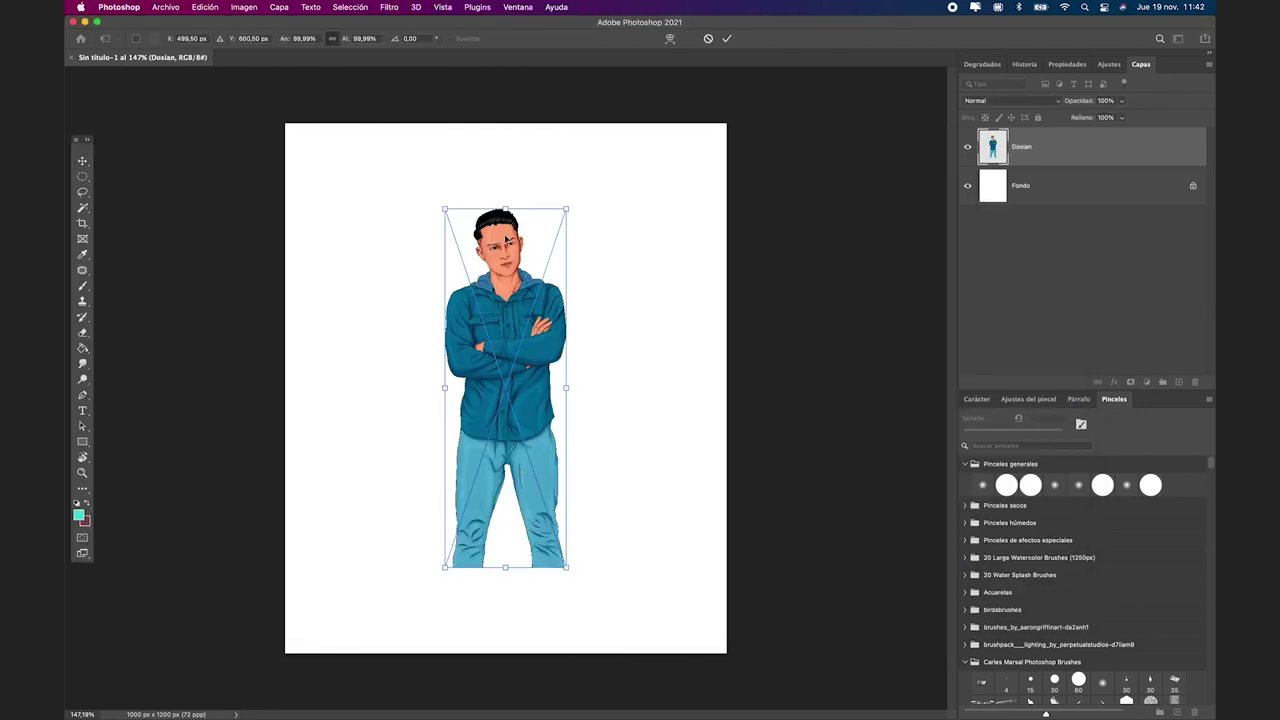
left_click_drag(507, 240, 507, 290)
key("Return")
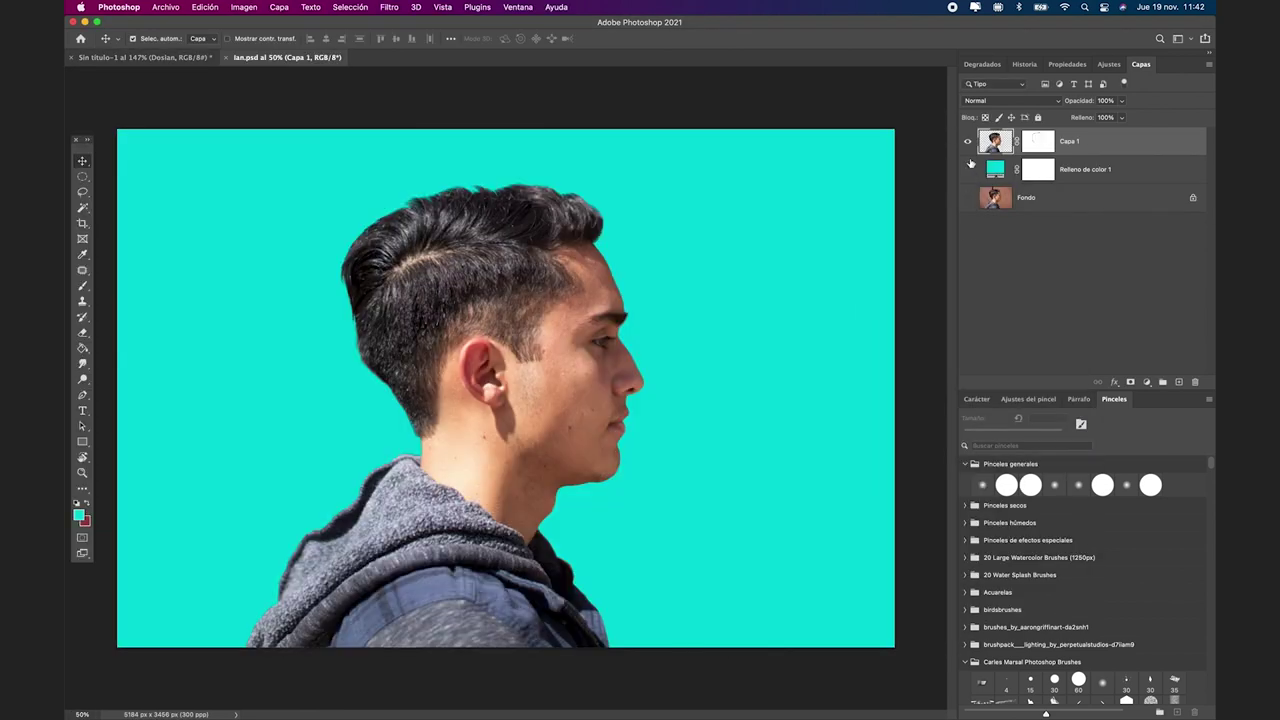
Step: Bring the profile head photo in as Capa 1 and move it behind the man
left_click(967, 197, "alt")
left_click(967, 197, "alt")
left_click_drag(995, 141, 538, 340)
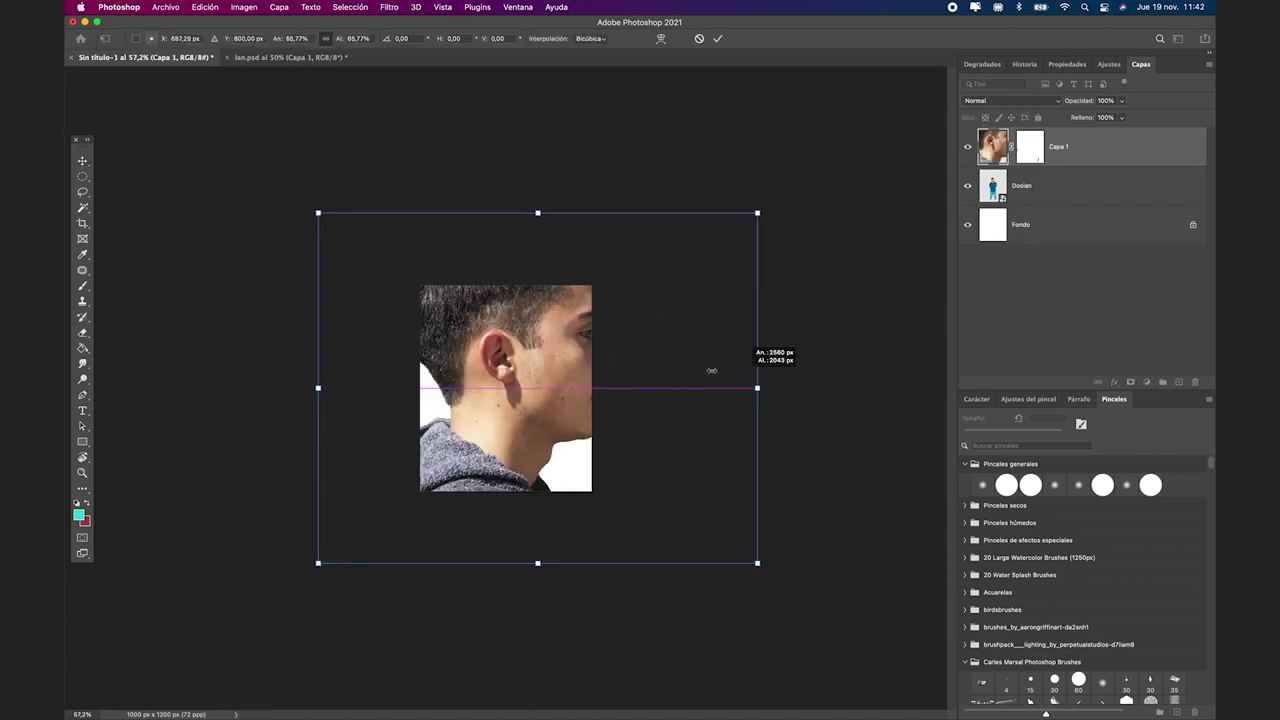
key("super+bracketleft")
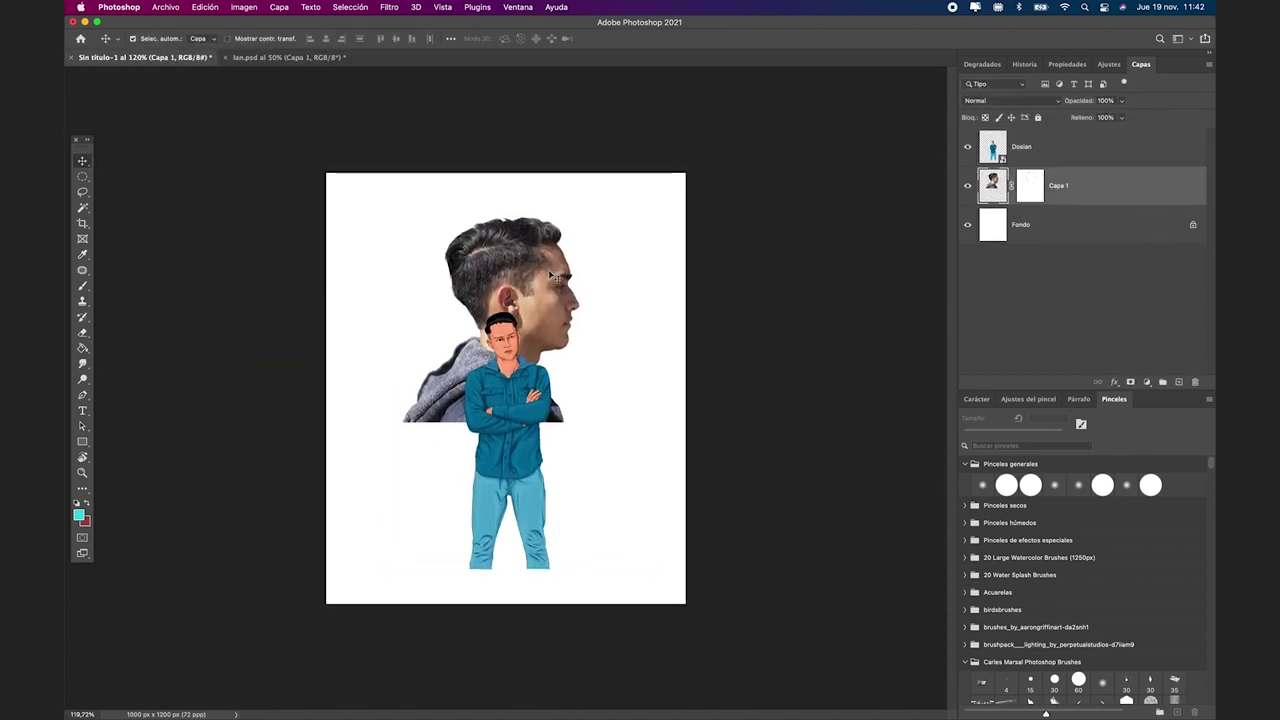
scroll(551, 276, "up", 3)
Step: Scale the man and head photo down slightly together with Free Transform
key("ctrl+t")
left_click_drag(532, 130, 531, 152)
key("Return")
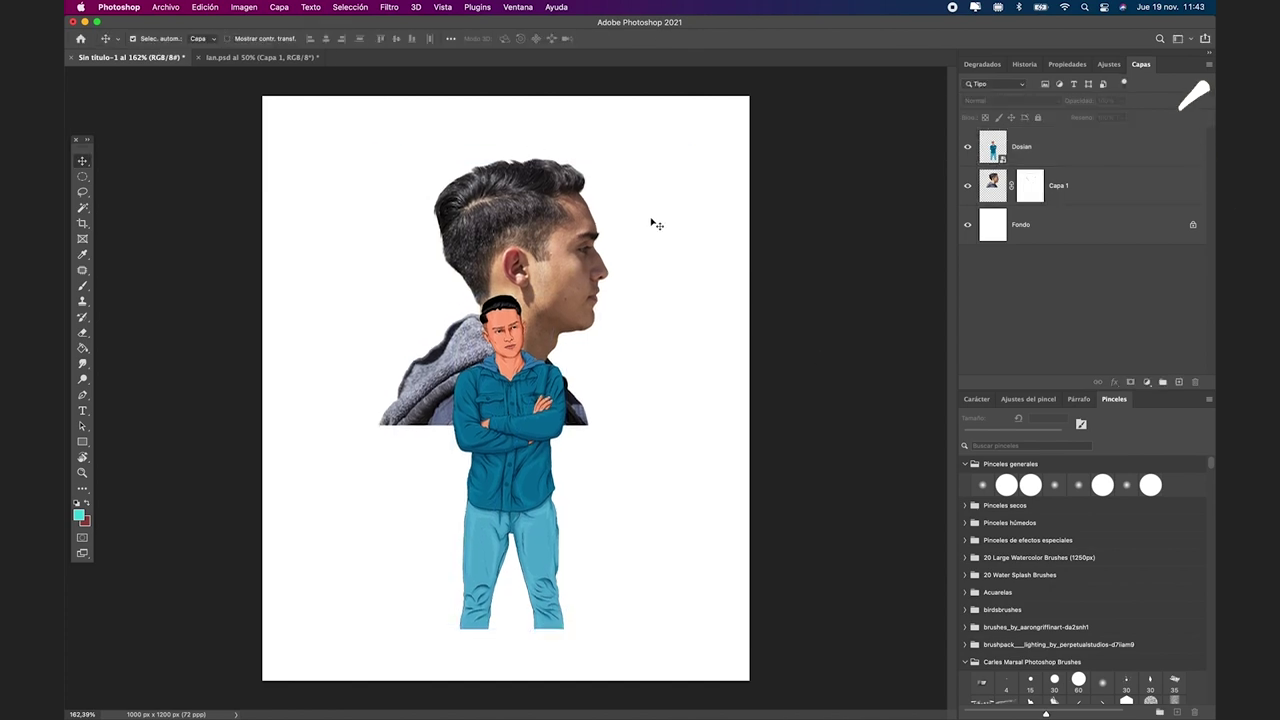
Step: Add a slate-blue Solid Color fill above Fondo and stretch the grunge texture across the canvas
left_click(1050, 224)
left_click(1147, 382)
left_click(1200, 391)
left_click(870, 542)
left_click(896, 544)
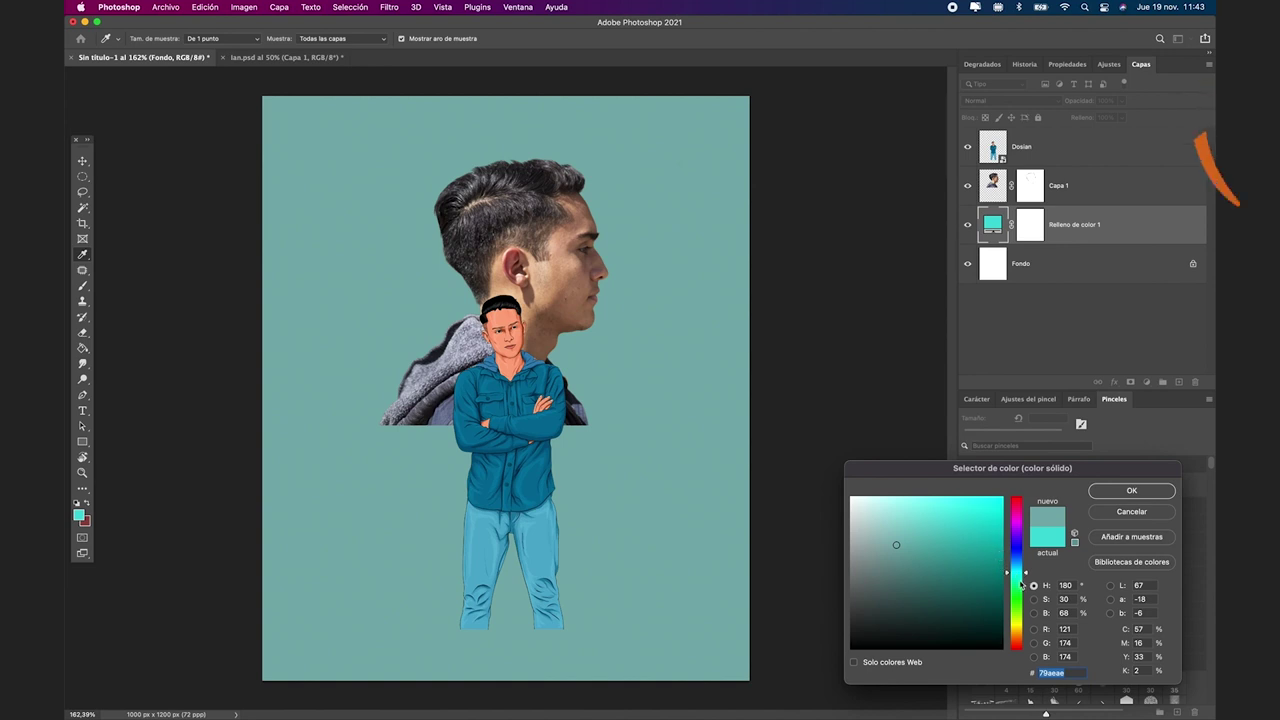
mouse_move(1000, 556)
left_mouse_down()
mouse_move(1000, 538)
mouse_move(1025, 565)
left_mouse_up()
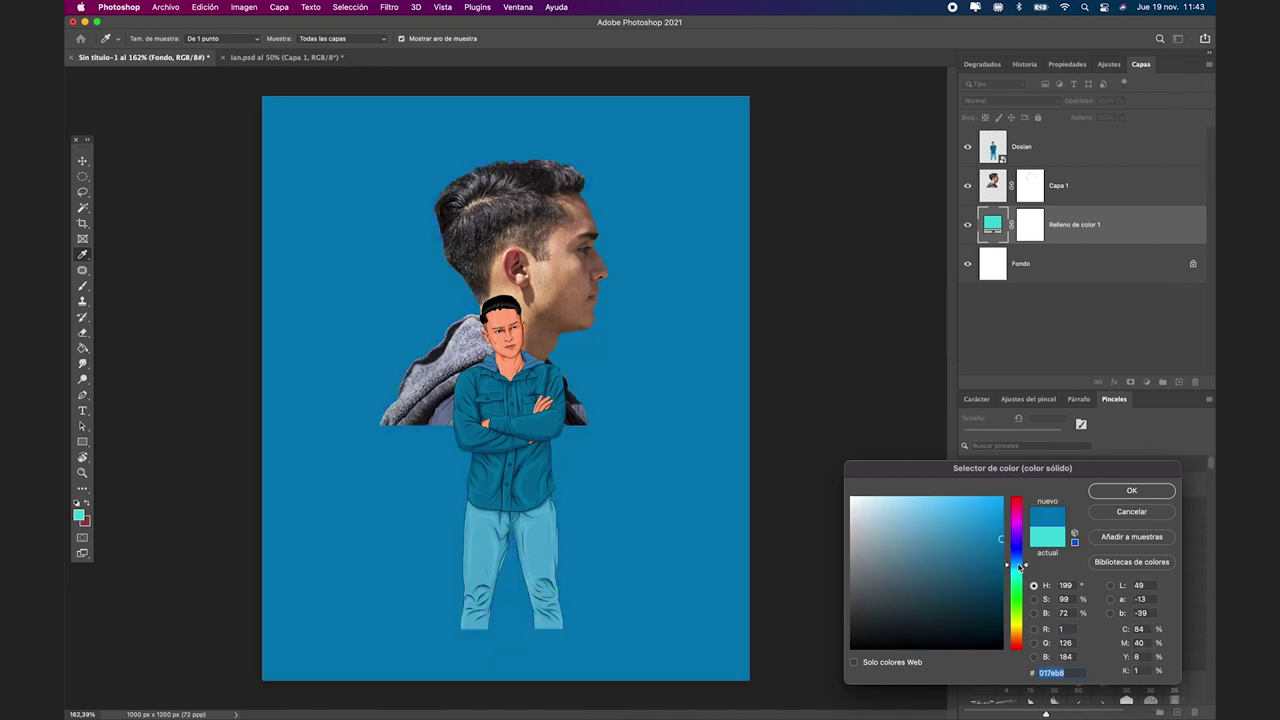
left_click(928, 587)
left_click_drag(928, 587, 930, 573)
left_click(1131, 490)
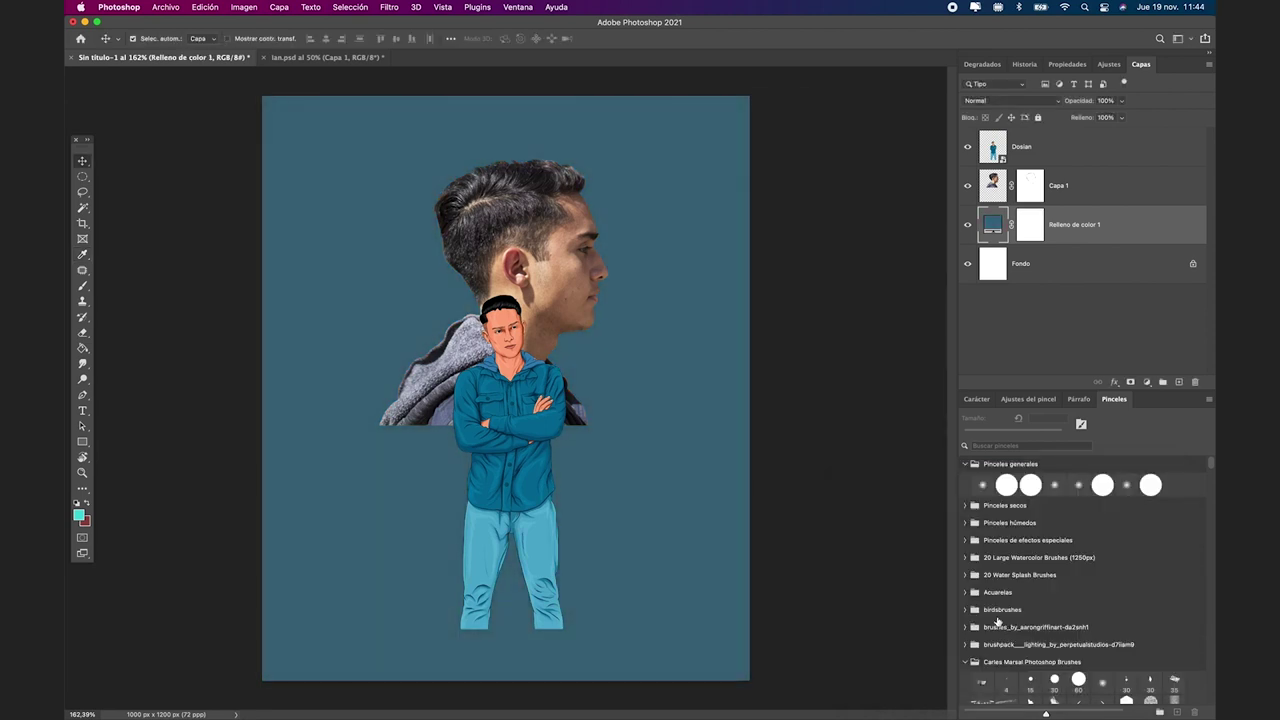
mouse_move(694, 137)
left_mouse_down()
mouse_move(737, 108)
mouse_move(768, 62)
left_mouse_up()
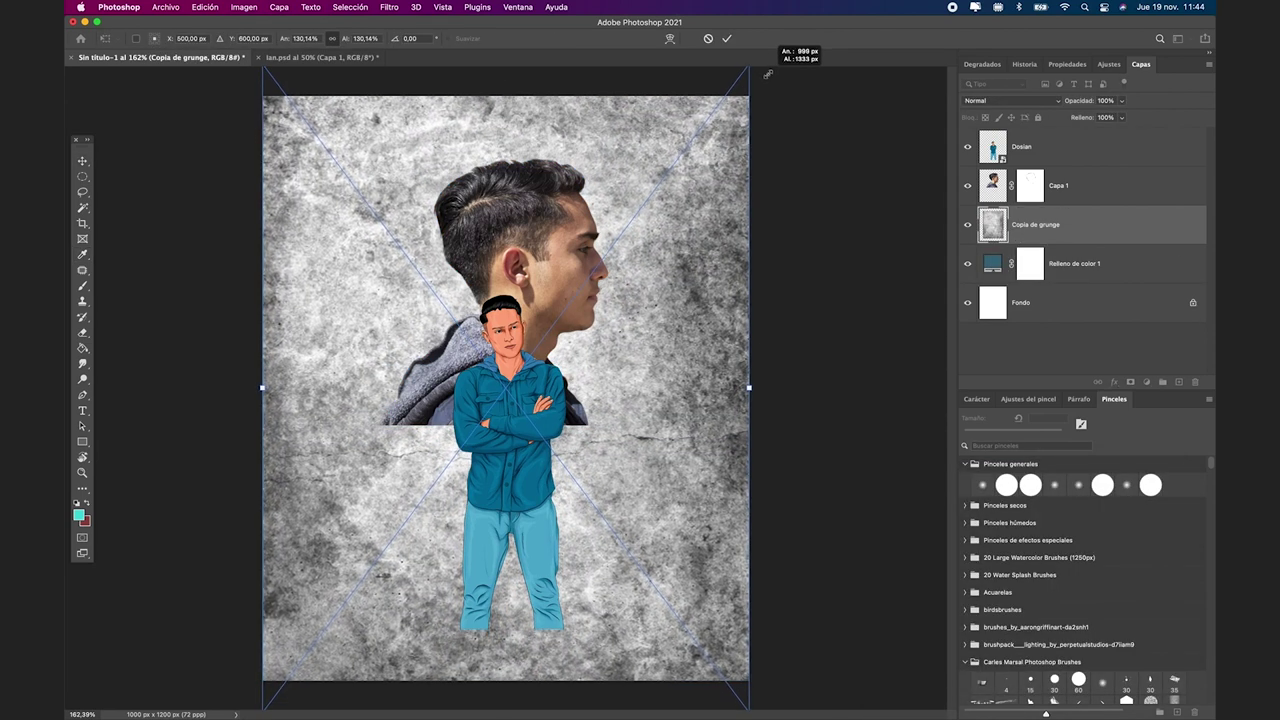
Step: Commit the grunge texture, then set Copia de grunge to Multiplicar at 37% opacity
key("Return")
left_click(1019, 101)
left_click(1019, 141)
left_click(1121, 100)
left_click_drag(1126, 117, 1085, 119)
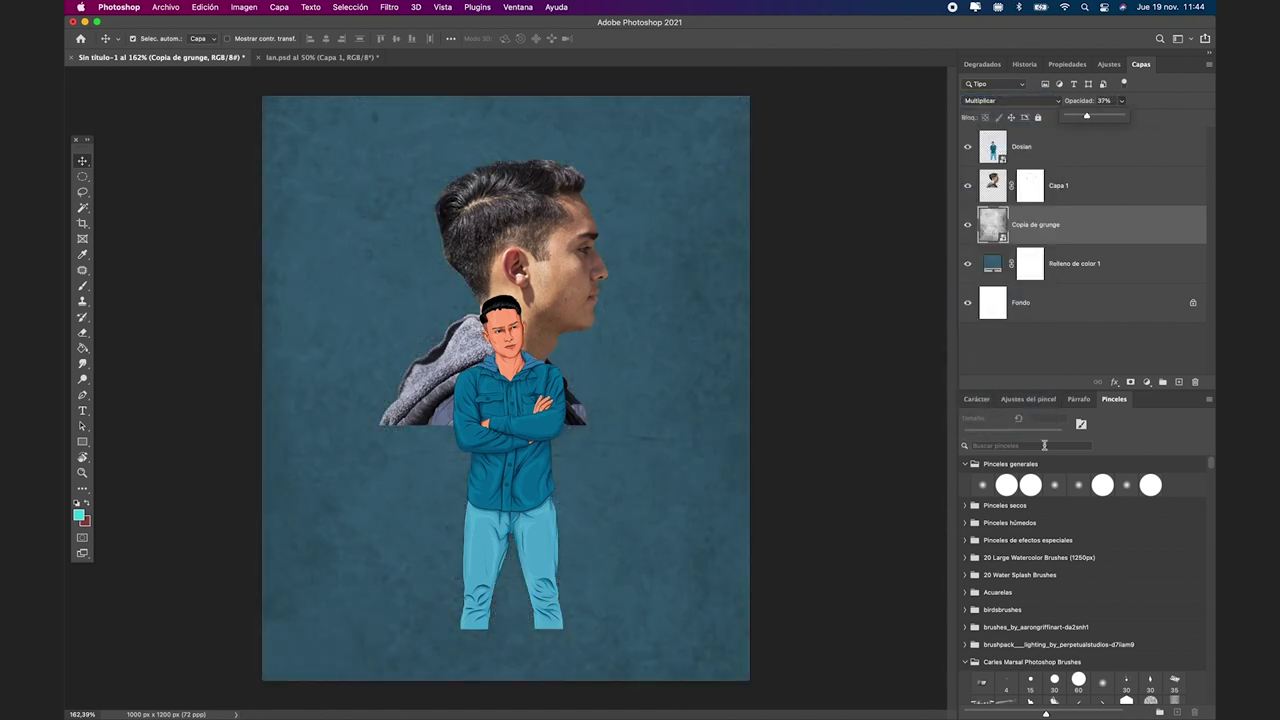
left_click(1102, 100)
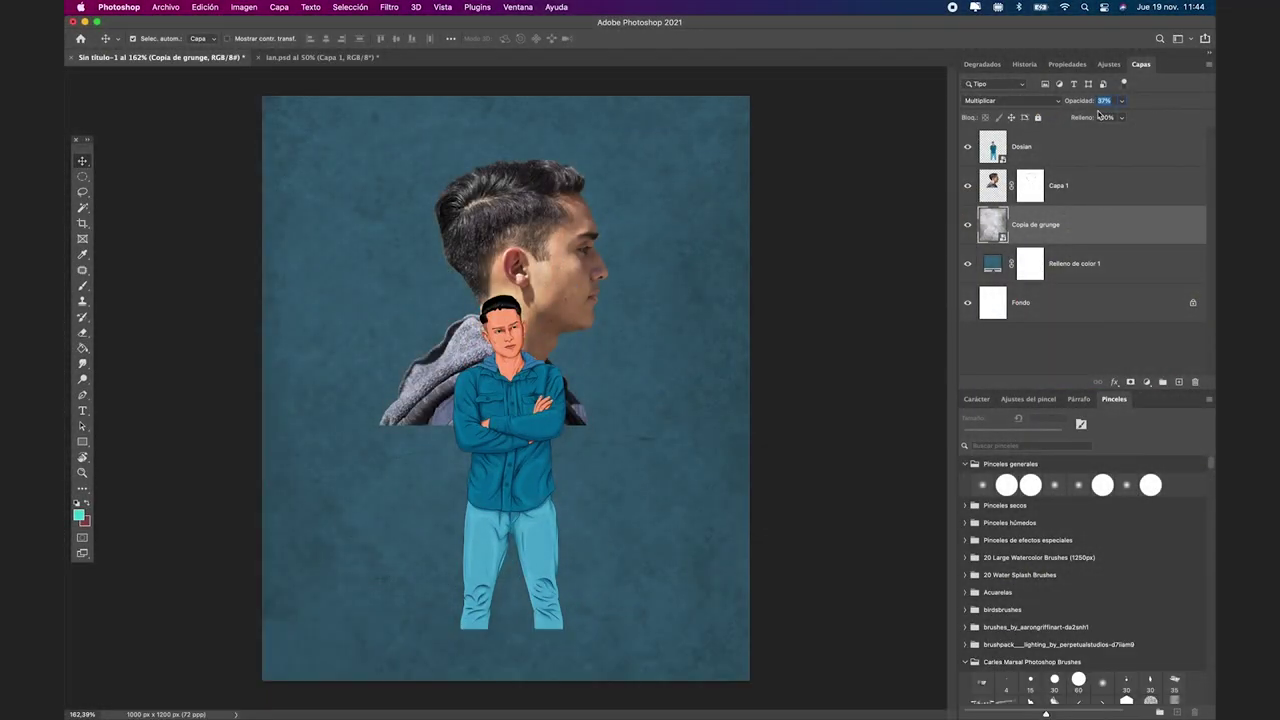
Step: Make the head photo black and white and blend the copied colour fill in Saturation mode
left_click(244, 7)
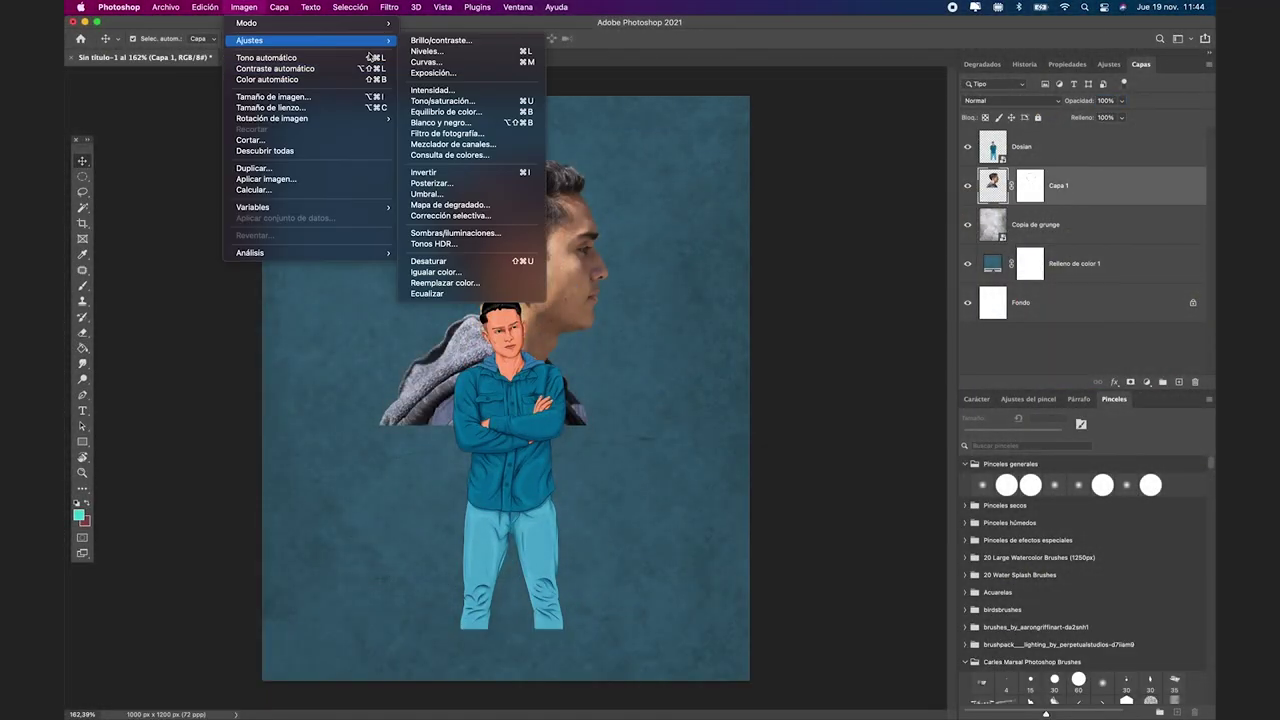
left_click(457, 108)
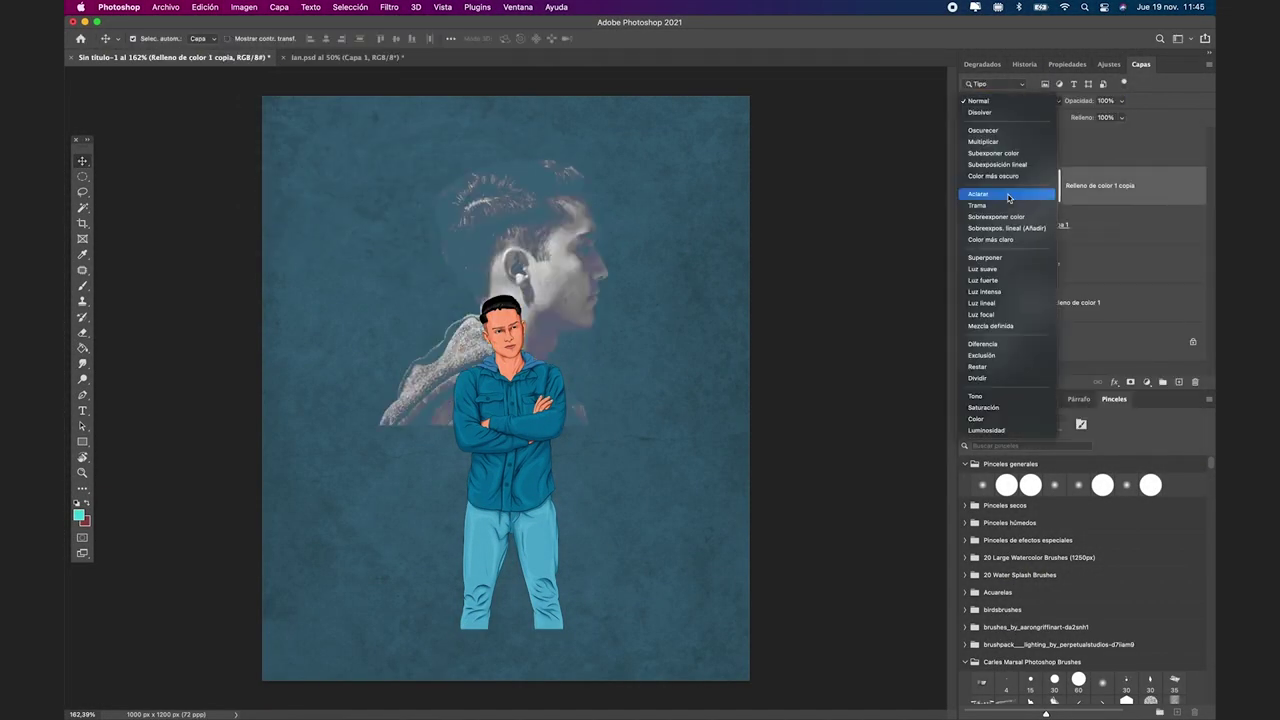
left_click(1021, 408)
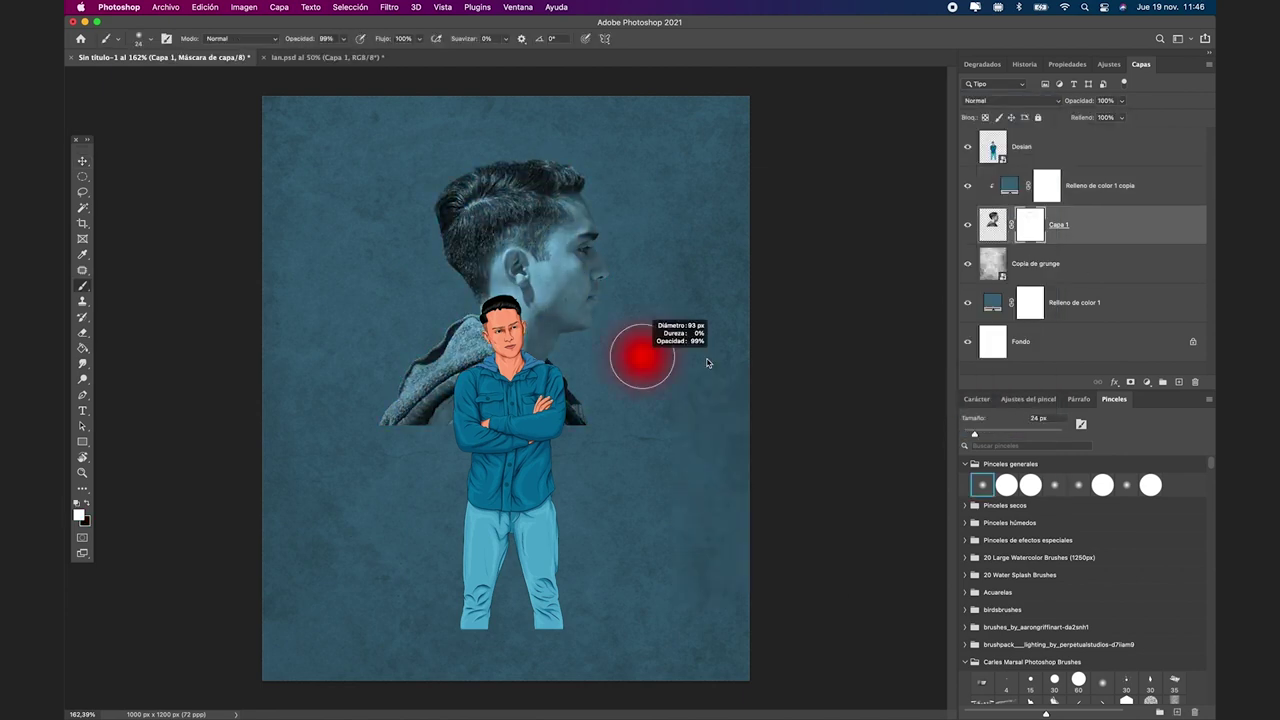
Step: Set a smaller brush, add a layer mask to Dosian, and reselect the Dosian layer
left_click_drag(470, 300, 538, 355)
left_click(1021, 146)
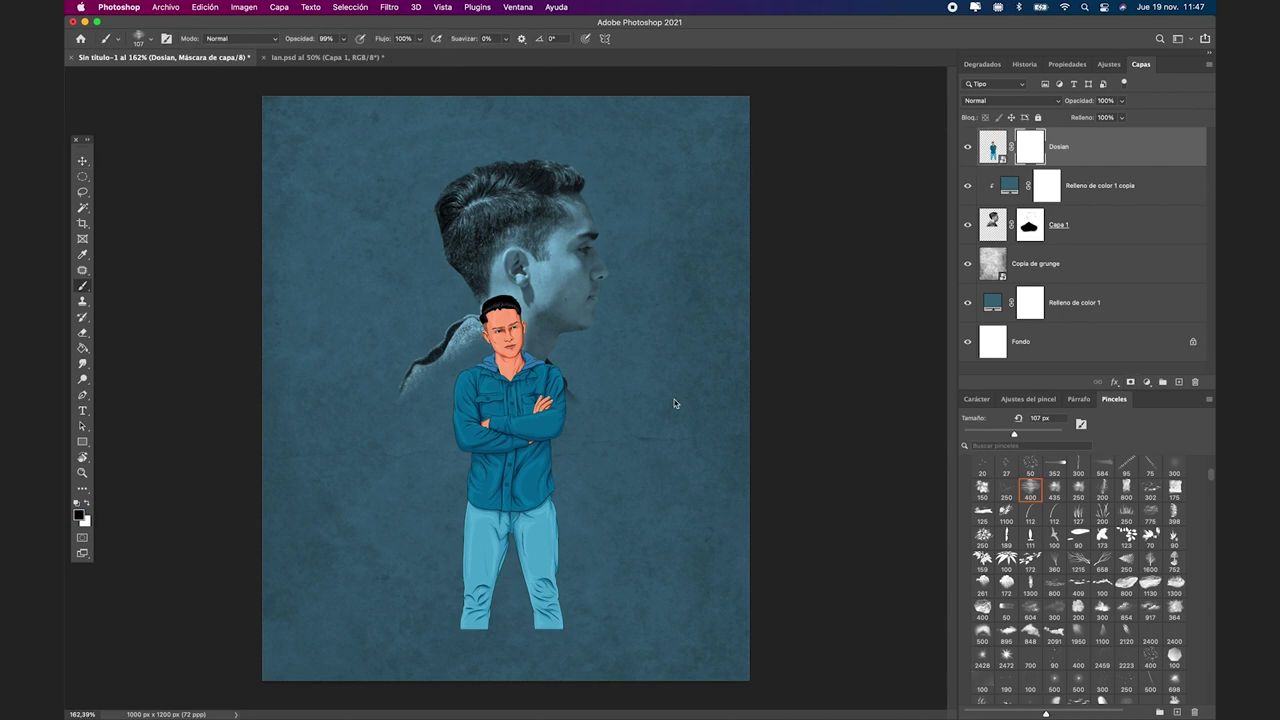
key("v")
left_click(993, 148)
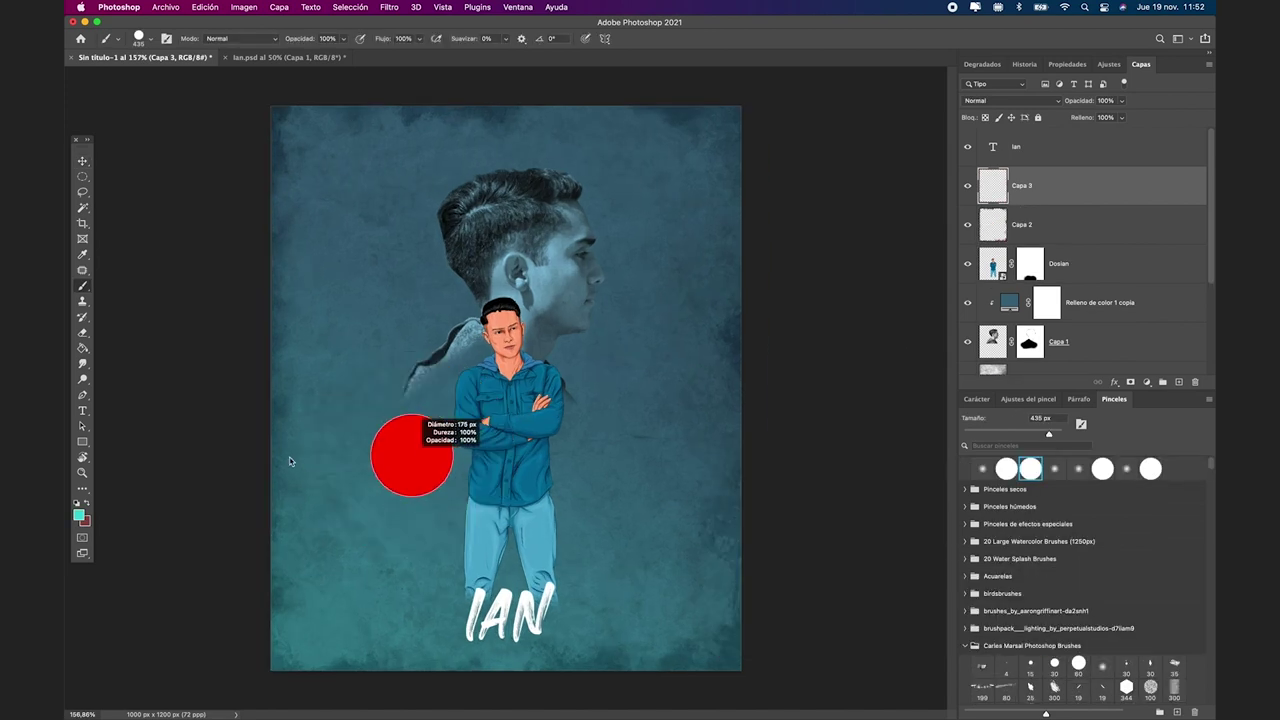
Step: With a 51 px brush, paint a teal light dot left of the man with three rays
left_click_drag(290, 461, 306, 460)
left_click(301, 455)
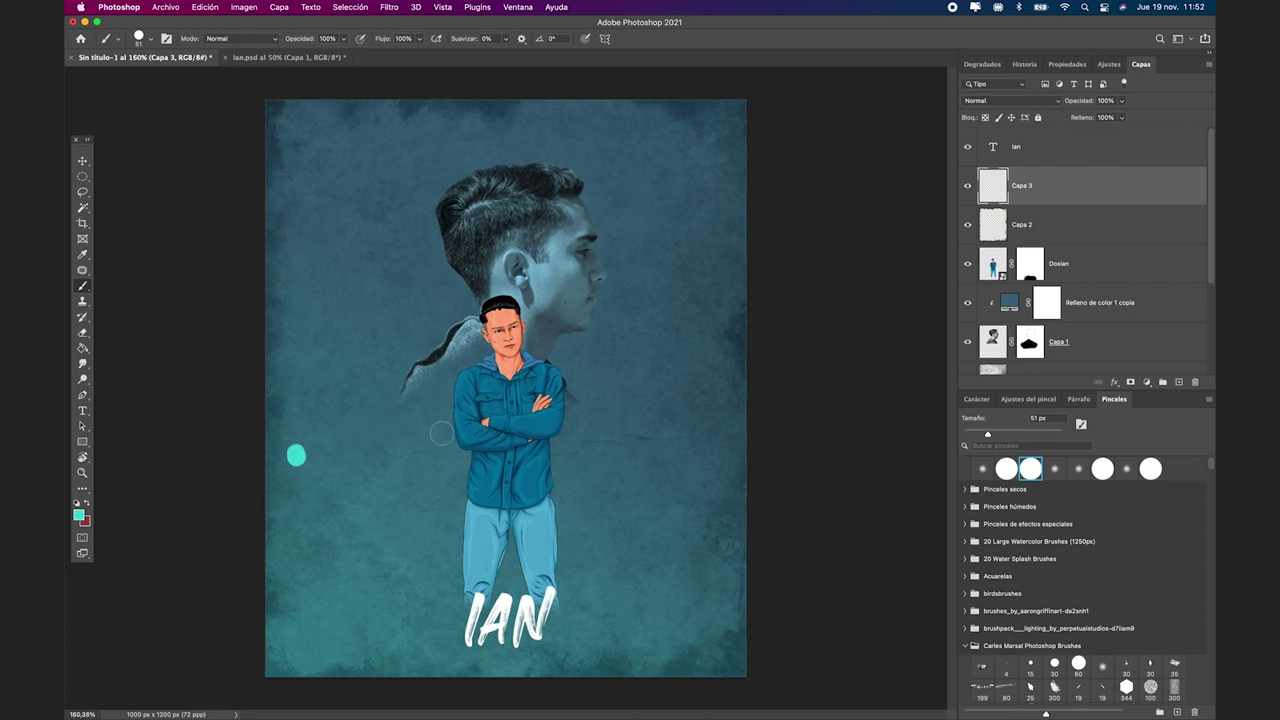
scroll(508, 393, "up", 2)
left_click_drag(257, 470, 407, 440)
left_click_drag(248, 422, 403, 180)
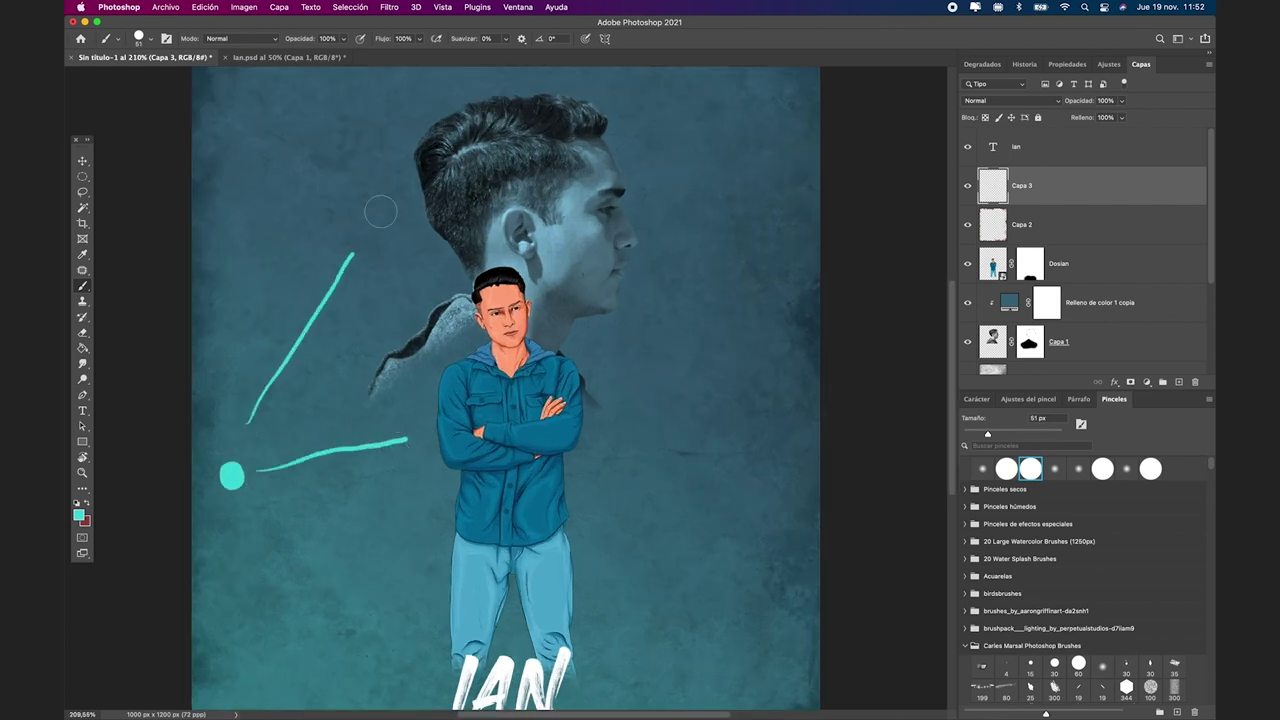
left_click_drag(243, 512, 422, 693)
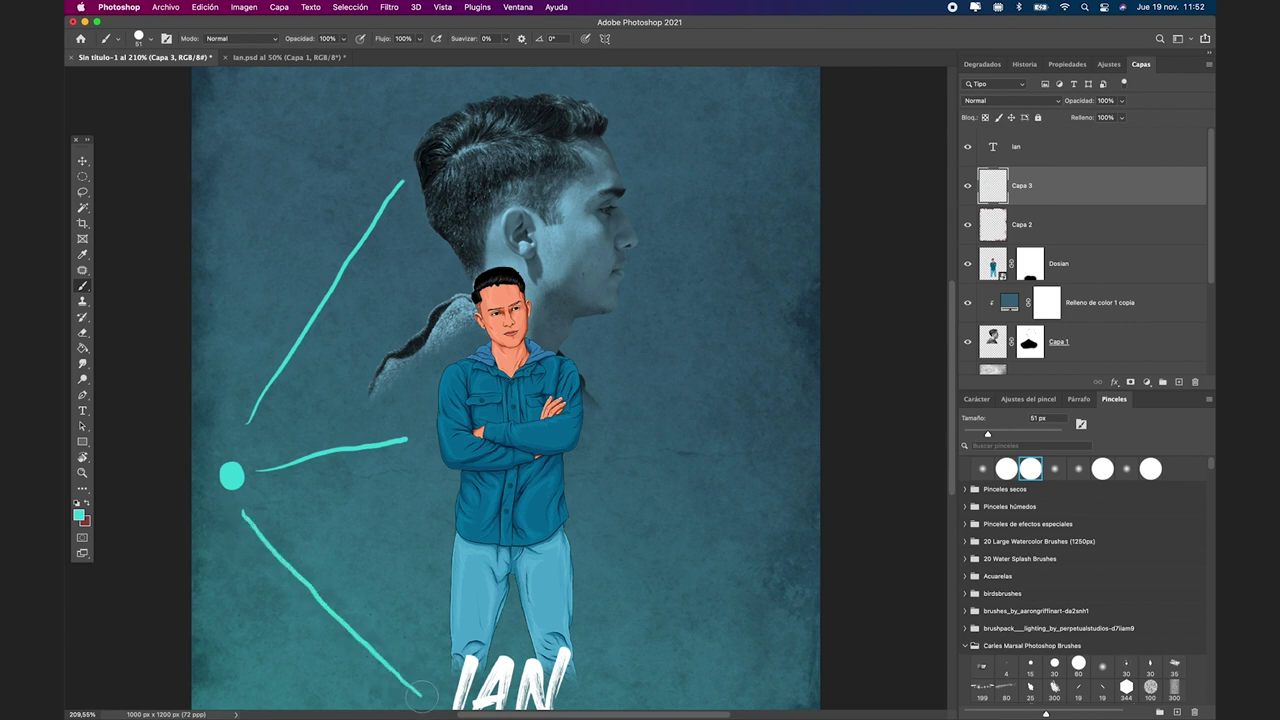
Step: Paint teal rim light along the jeans, folded arm, head, shoulder and shirt front
left_click_drag(452, 545, 450, 655)
mouse_move(505, 468)
left_mouse_down()
mouse_move(432, 442)
mouse_move(448, 362)
mouse_move(450, 552)
left_mouse_up()
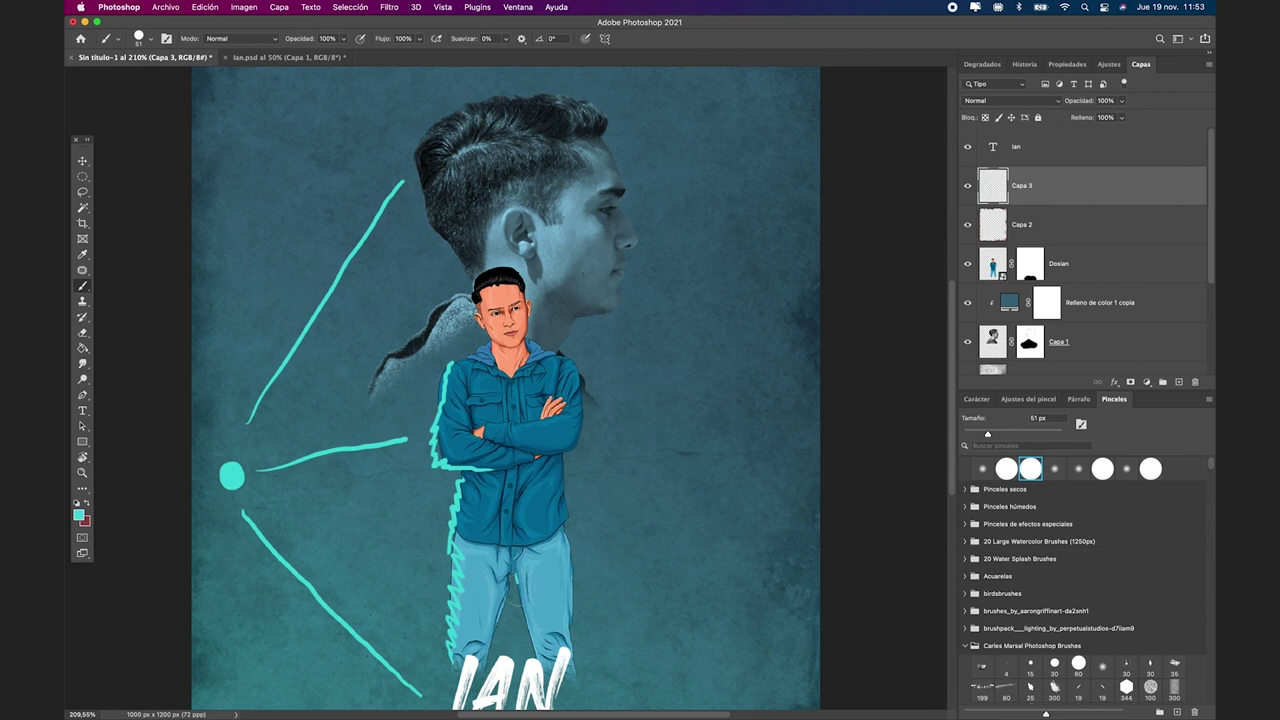
left_click_drag(556, 447, 512, 452)
mouse_move(470, 292)
left_mouse_down()
mouse_move(430, 220)
mouse_move(418, 150)
mouse_move(358, 396)
left_mouse_up()
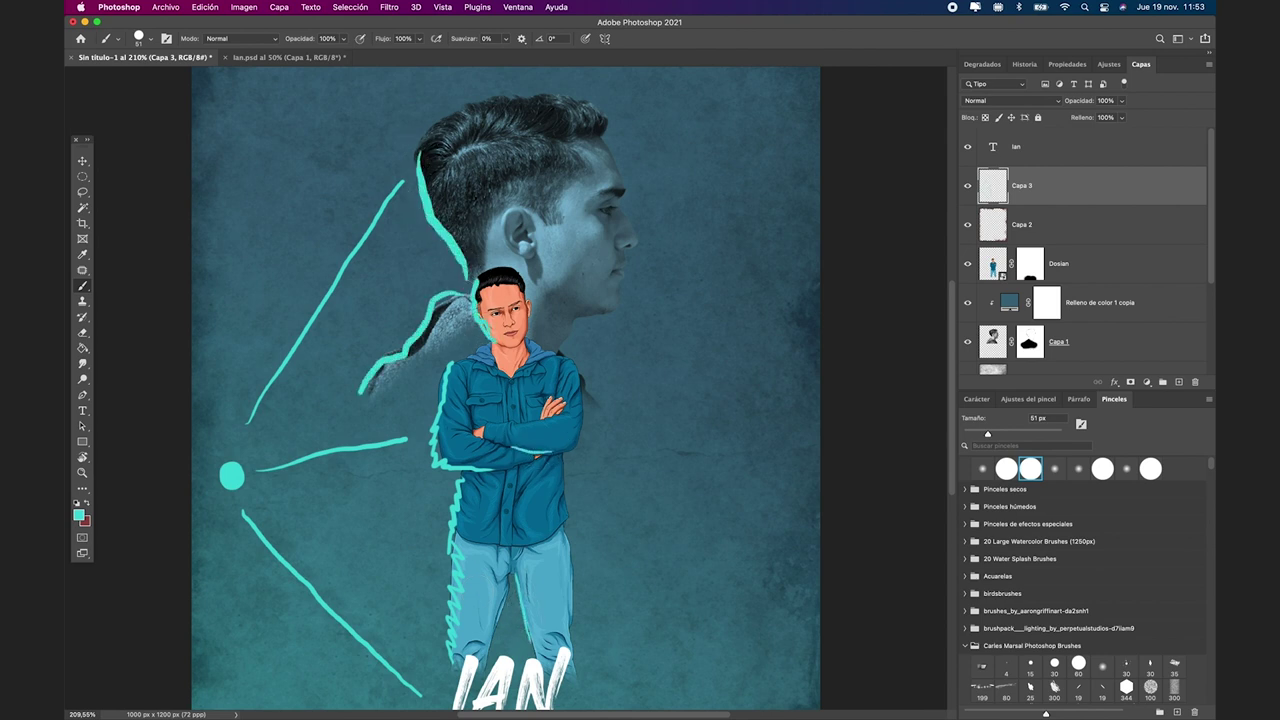
left_click_drag(501, 380, 504, 426)
Step: Hide the left-stroke layer, add a new layer, and paint a top-right teal dot with rays
scroll(558, 449, "down", 1)
scroll(558, 449, "down", 1)
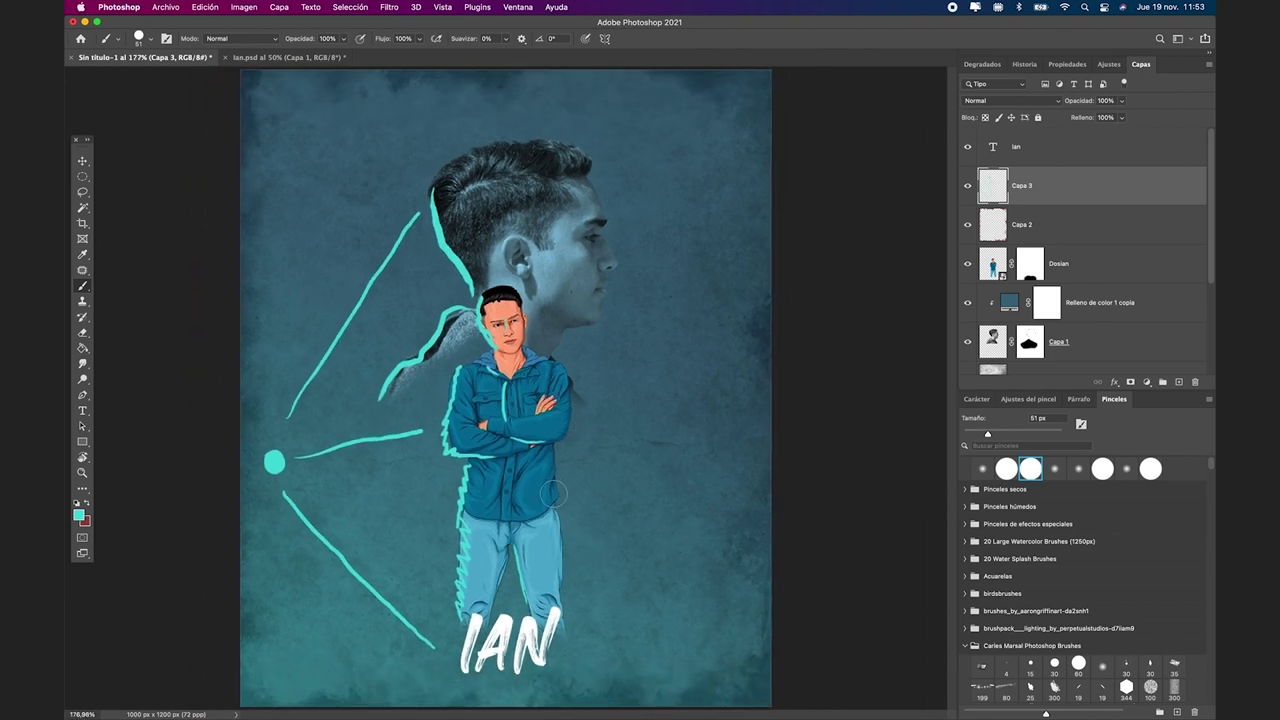
scroll(553, 492, "down", 2)
left_click(967, 185)
left_click(1178, 382)
left_click(728, 121)
left_click_drag(710, 145, 613, 232)
left_click_drag(703, 124, 490, 136)
left_click_drag(735, 152, 657, 577)
left_click_drag(693, 215, 575, 447)
Step: Paint teal rim light on the shirt's right edge, forearm, hair, placket and face profile
mouse_move(560, 608)
left_mouse_down()
mouse_move(567, 380)
mouse_move(530, 352)
left_mouse_up()
left_click_drag(540, 413, 490, 420)
left_click_drag(484, 300, 514, 296)
left_click_drag(505, 392, 511, 457)
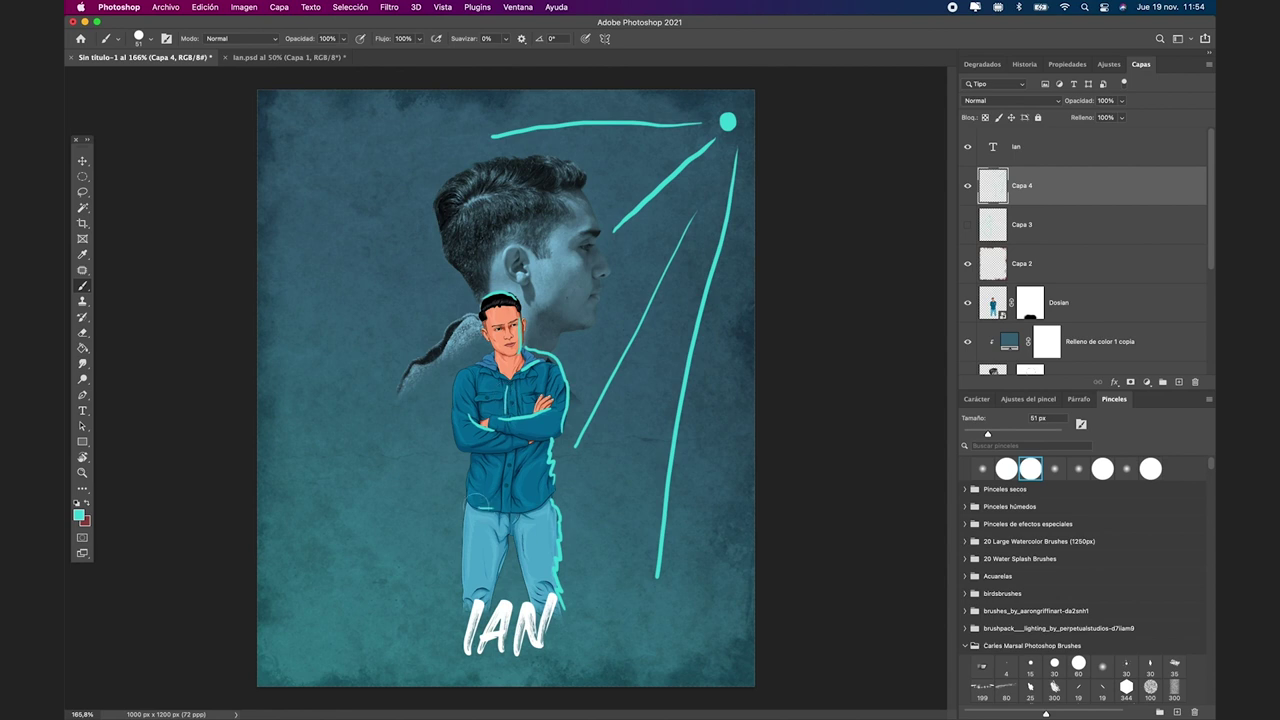
left_click_drag(606, 272, 521, 162)
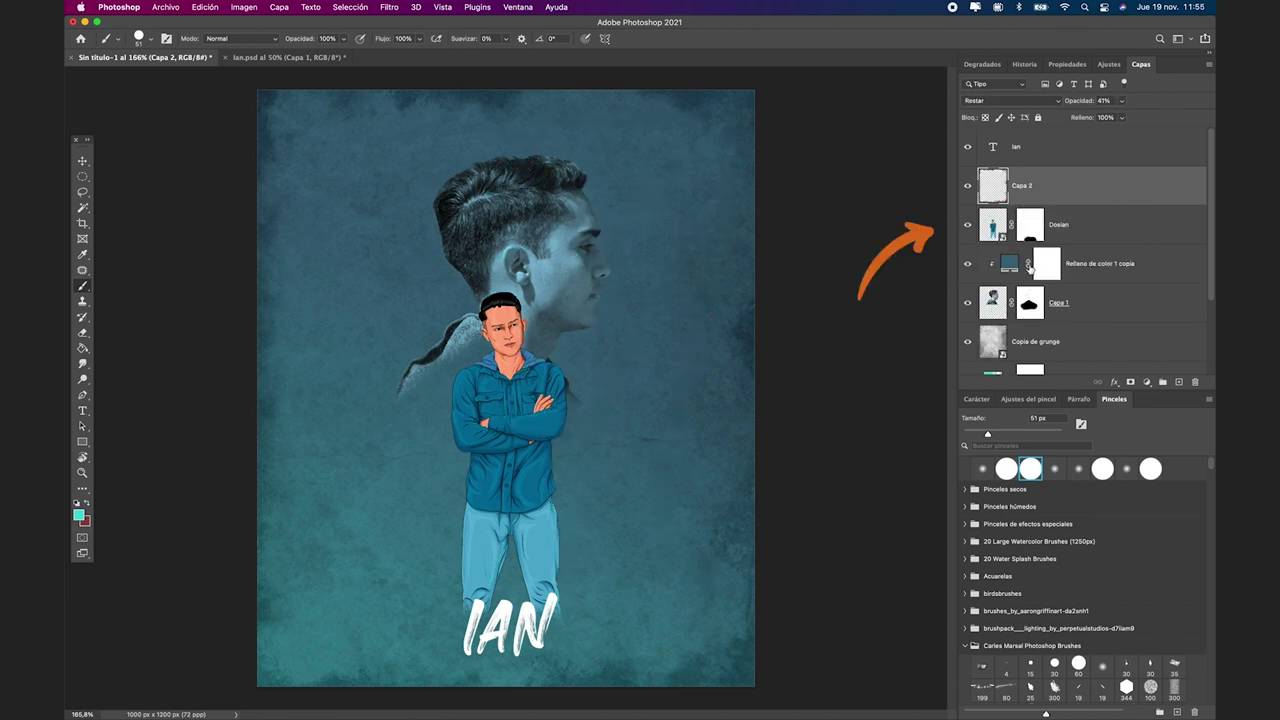
Step: Add a colorized Hue/Saturation layer above Dosian with Tono 198, Saturación 63, lightness +16
left_click(995, 235)
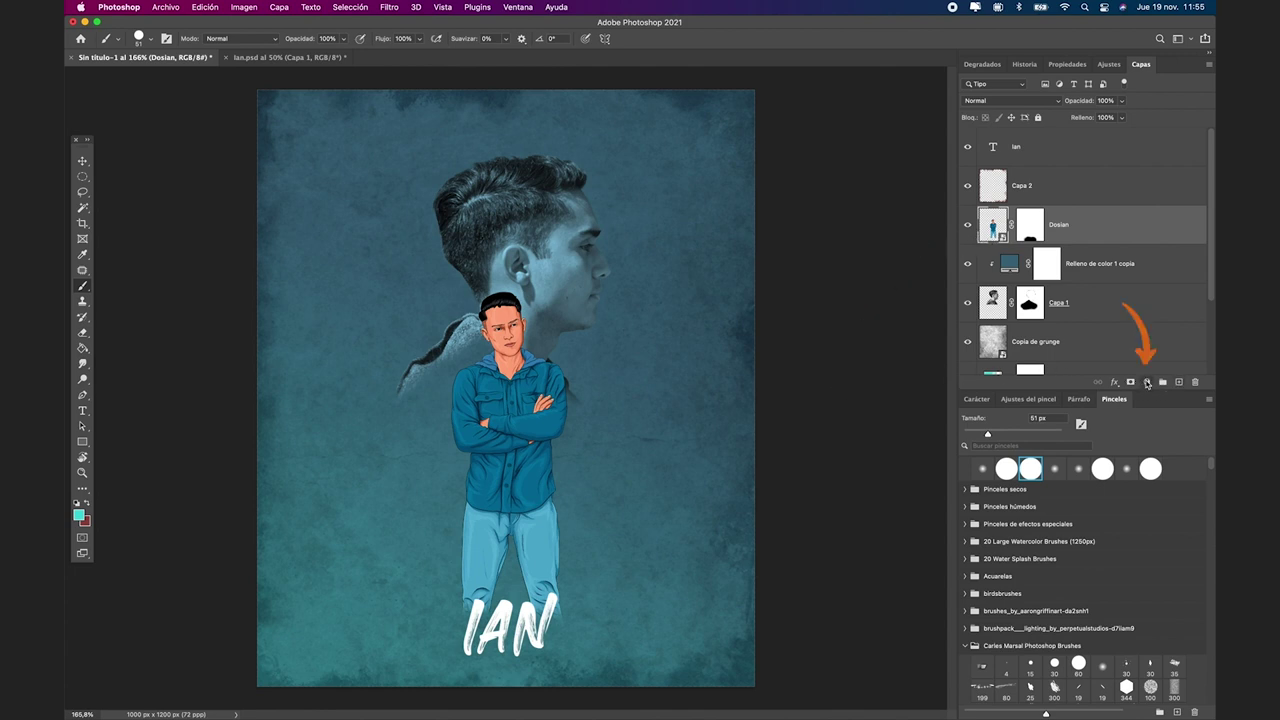
left_click(1147, 383)
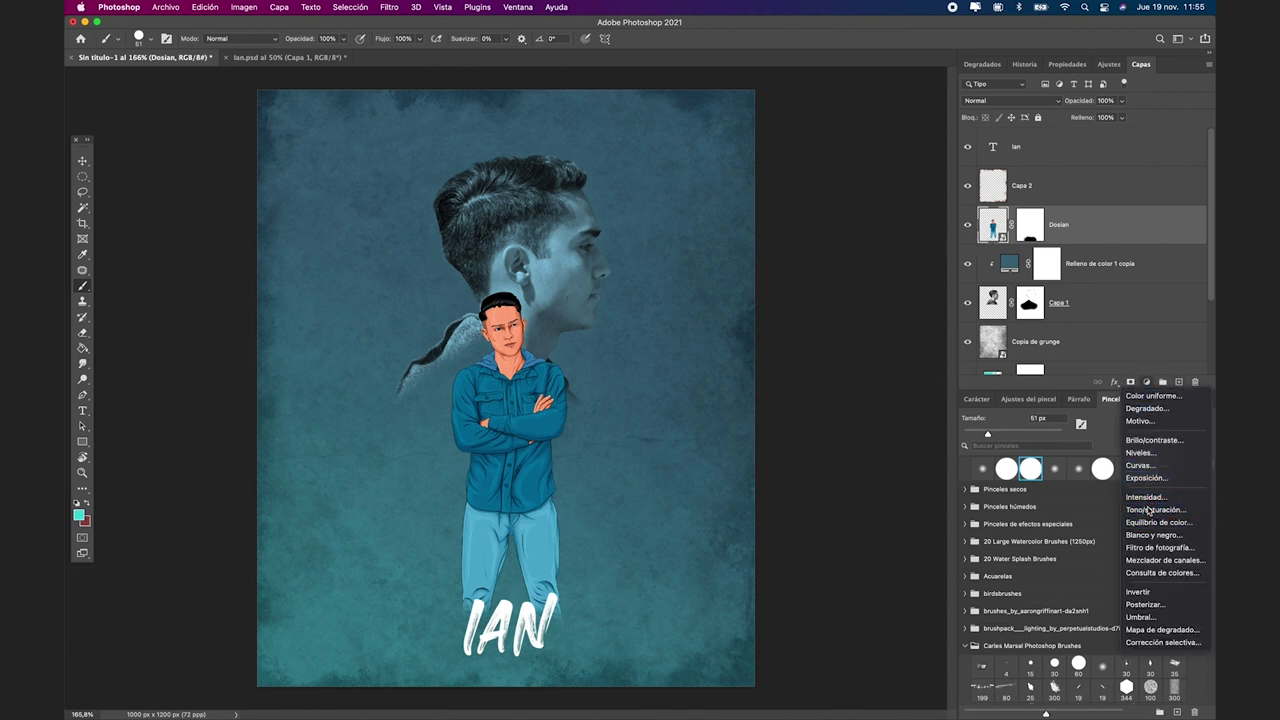
left_click(1149, 511)
left_click(1027, 212)
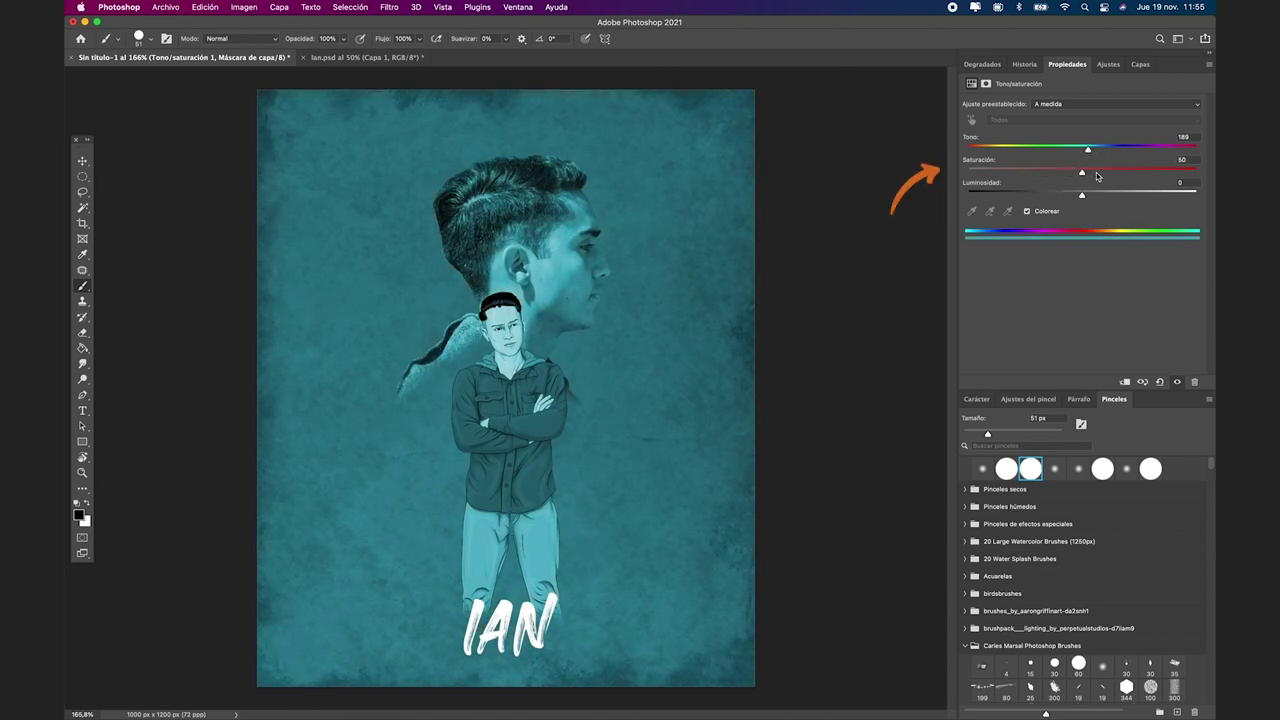
left_click_drag(1081, 196, 1101, 196)
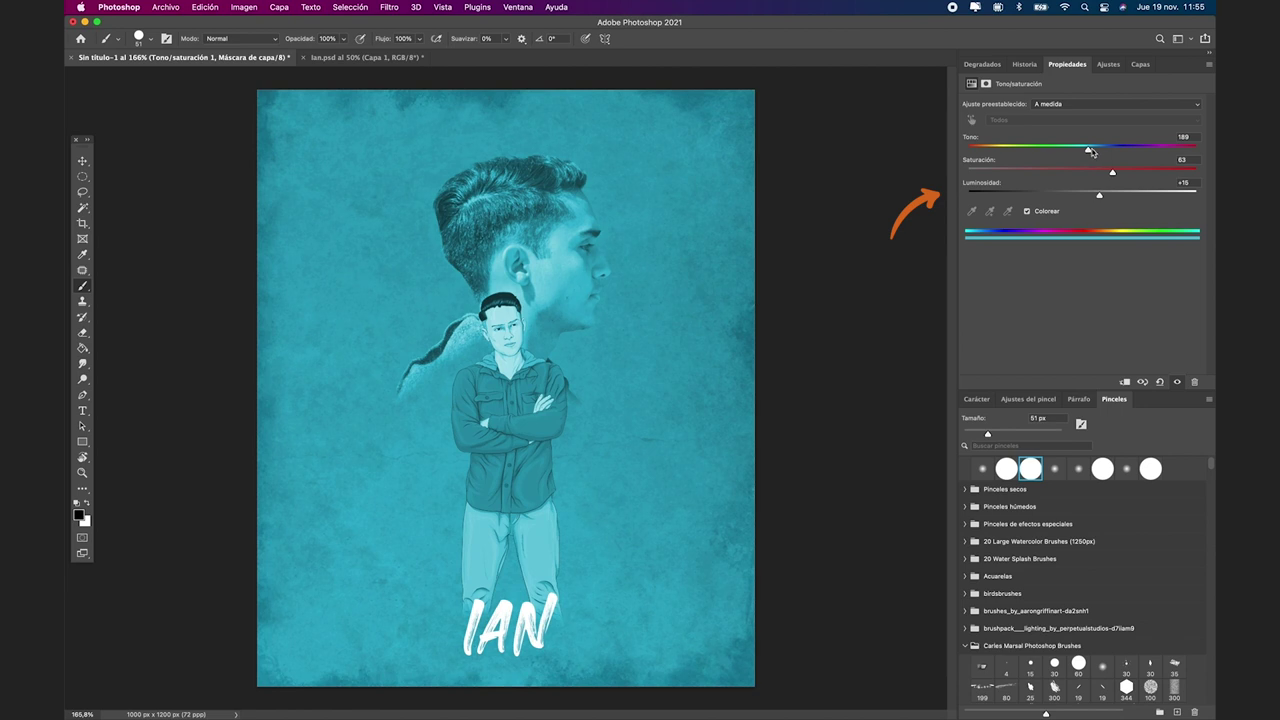
left_click_drag(1091, 151, 1097, 153)
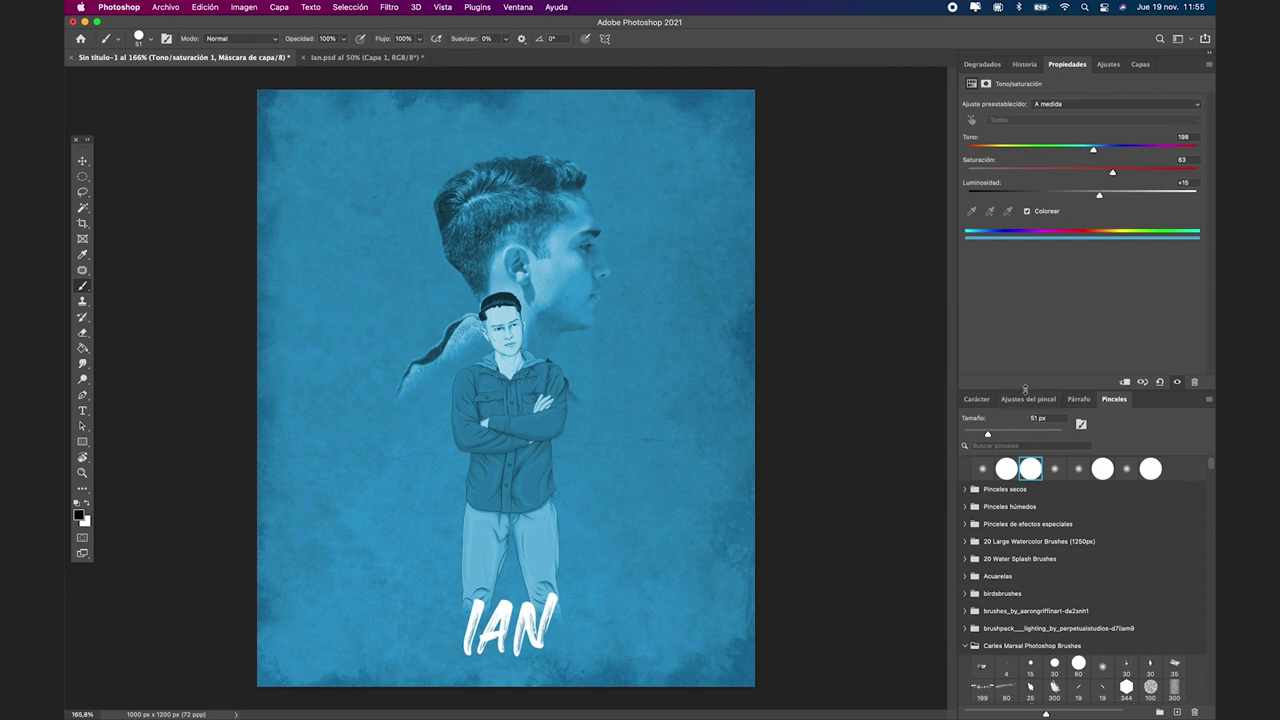
Step: Invert the adjustment layer's mask to black so the tint is hidden
left_click(1140, 65)
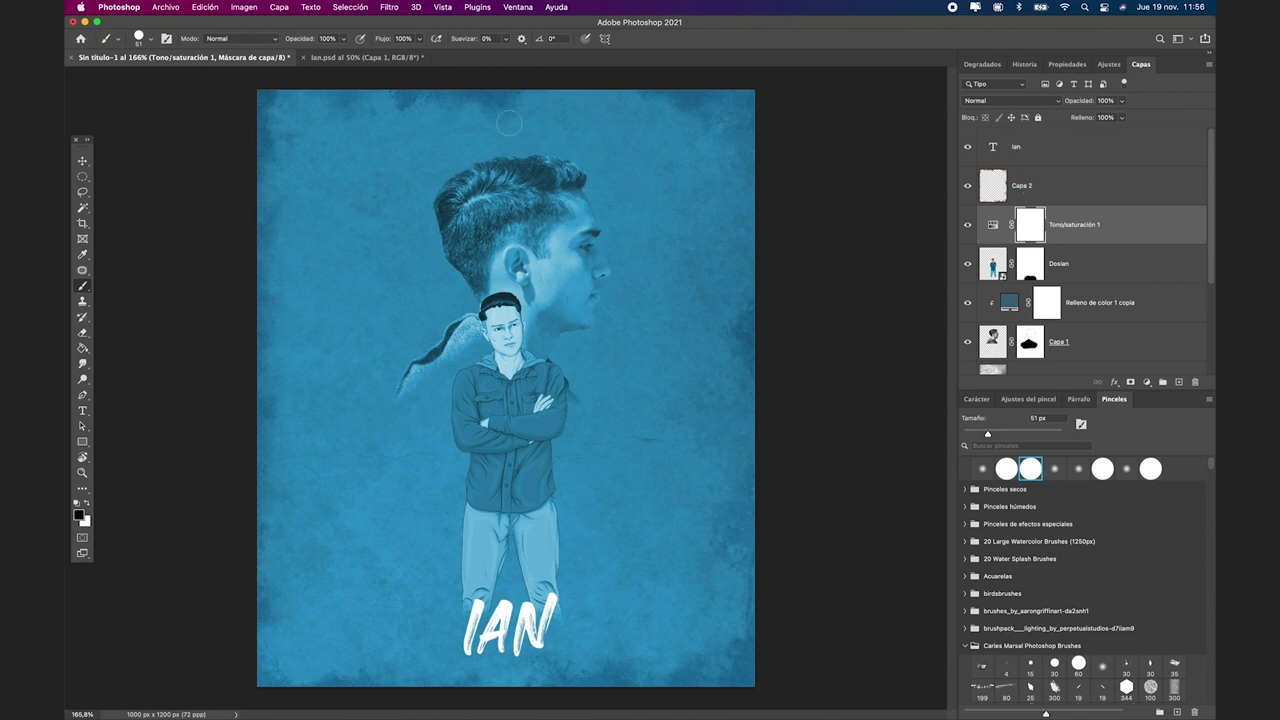
left_click(244, 8)
mouse_move(300, 40)
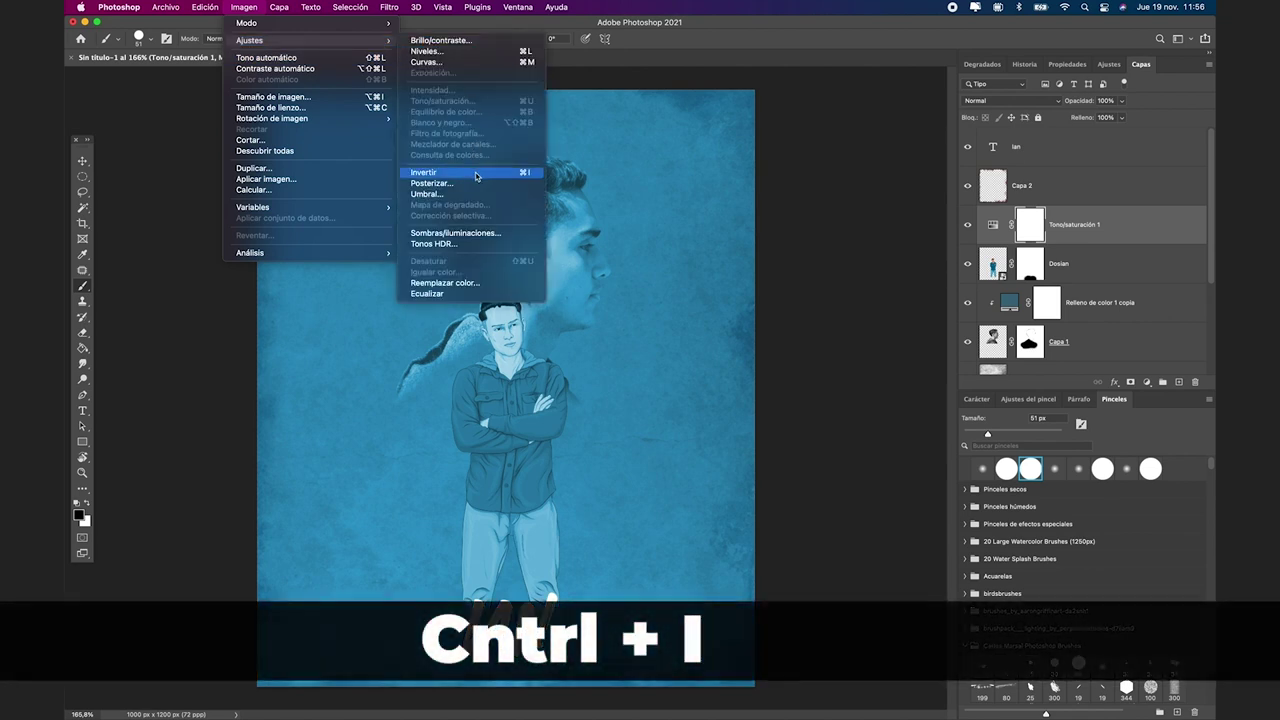
left_click(477, 177)
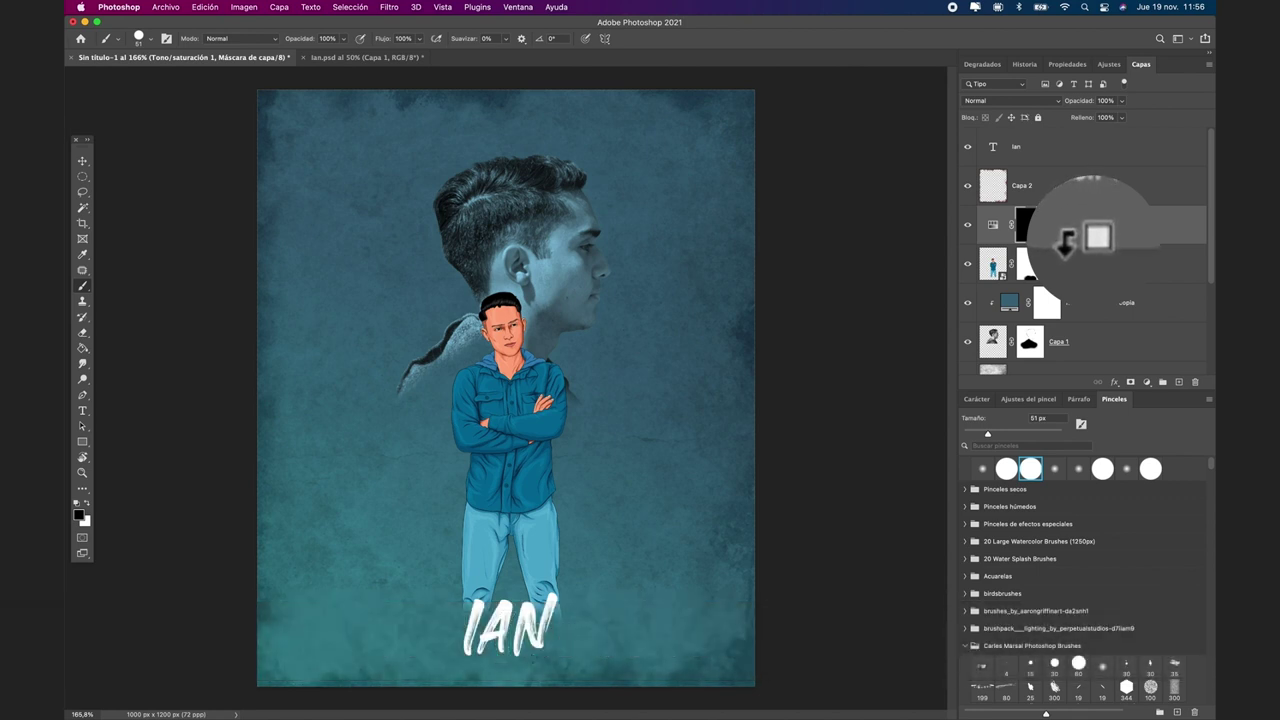
Step: Clip Tono/saturación 1 to Dosian and choose the soft Circular difuso brush at 0% hardness
left_click(1087, 242, "alt")
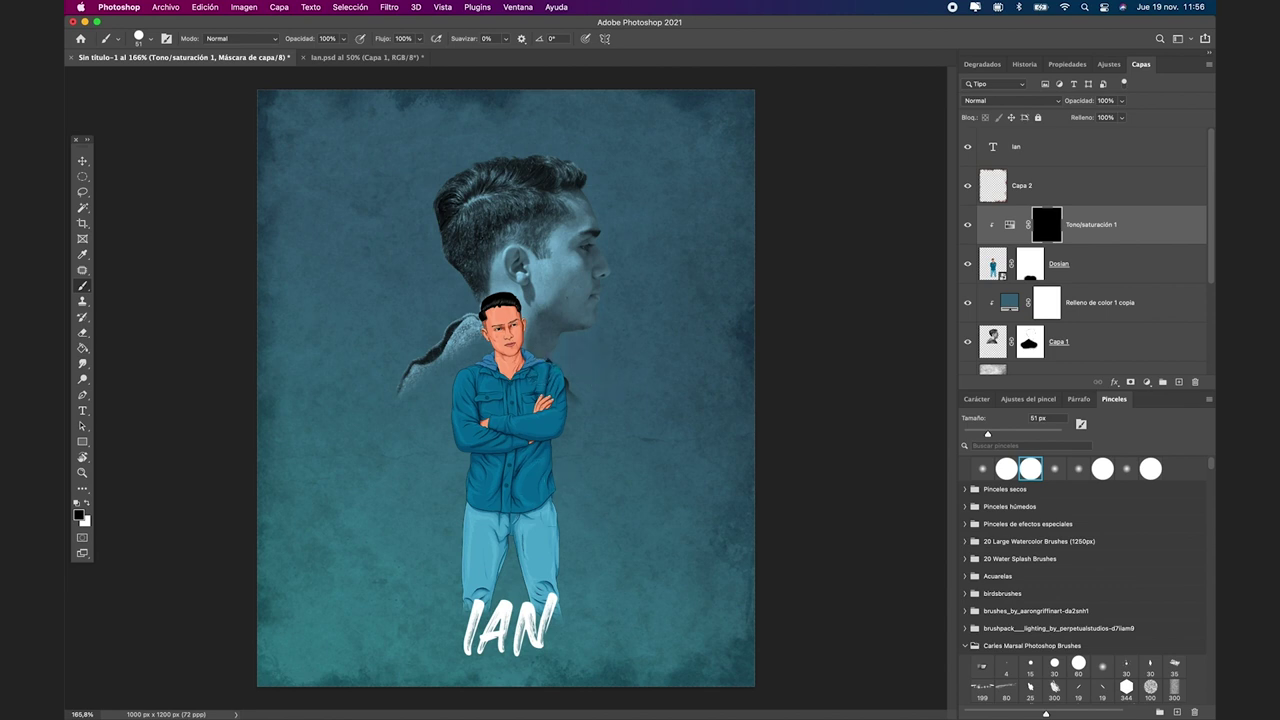
right_click(632, 403)
scroll(688, 521, "up", 2)
scroll(688, 521, "up", 2)
left_click(688, 521)
Step: Zoom in and set up a white, roughly 40 px soft brush for the mask
left_click(613, 383)
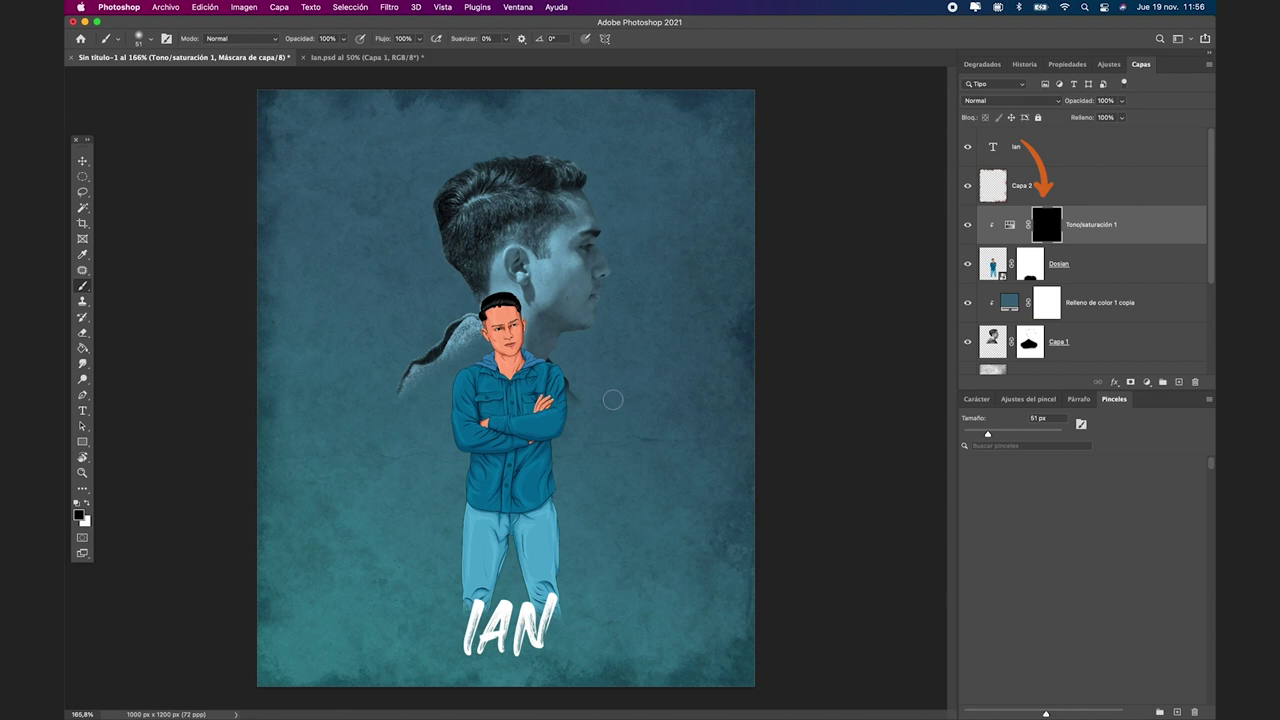
key("x")
scroll(424, 420, "up", 5)
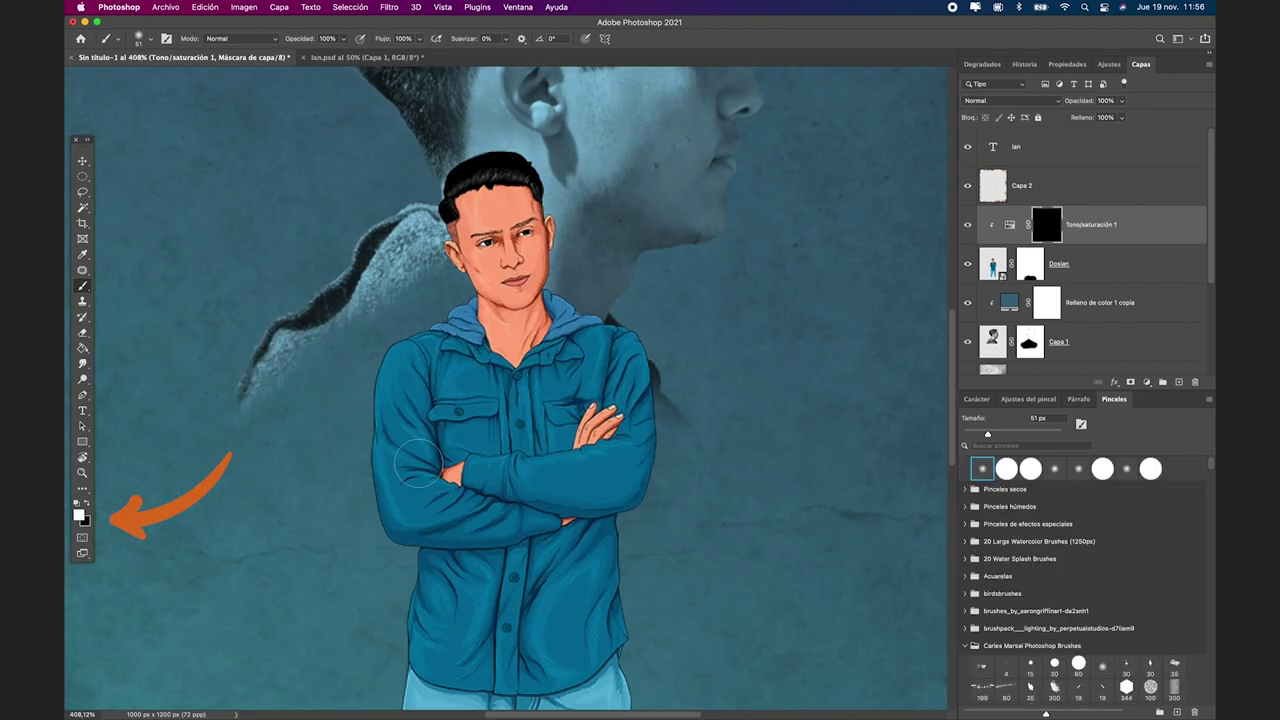
scroll(418, 463, "up", 2)
scroll(470, 468, "up", 2)
scroll(519, 473, "up", 2)
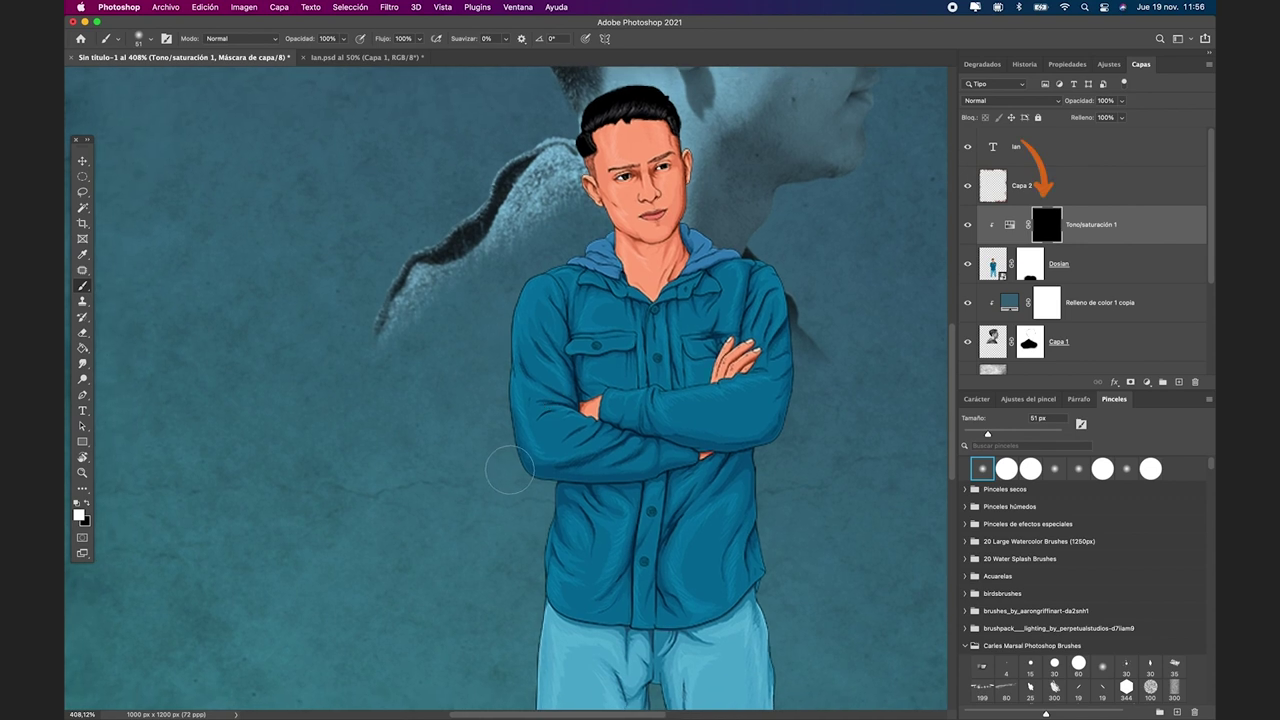
scroll(519, 473, "up", 1)
left_click_drag(510, 468, 499, 468)
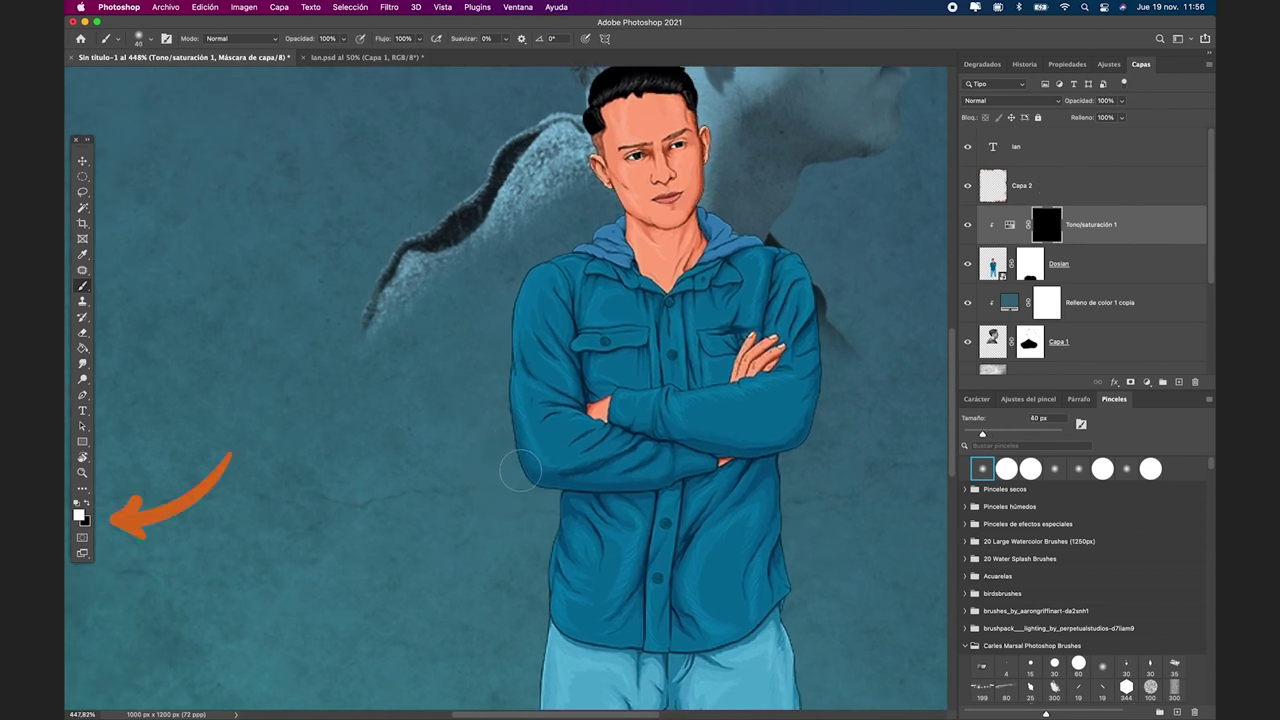
Step: Paint white along the sleeve edge, then black to hide the tint below the forearm
mouse_move(545, 237)
left_mouse_down()
mouse_move(495, 352)
mouse_move(524, 488)
mouse_move(712, 490)
mouse_move(633, 497)
mouse_move(622, 513)
mouse_move(580, 498)
mouse_move(602, 517)
left_mouse_up()
key("x")
key("x")
key("x")
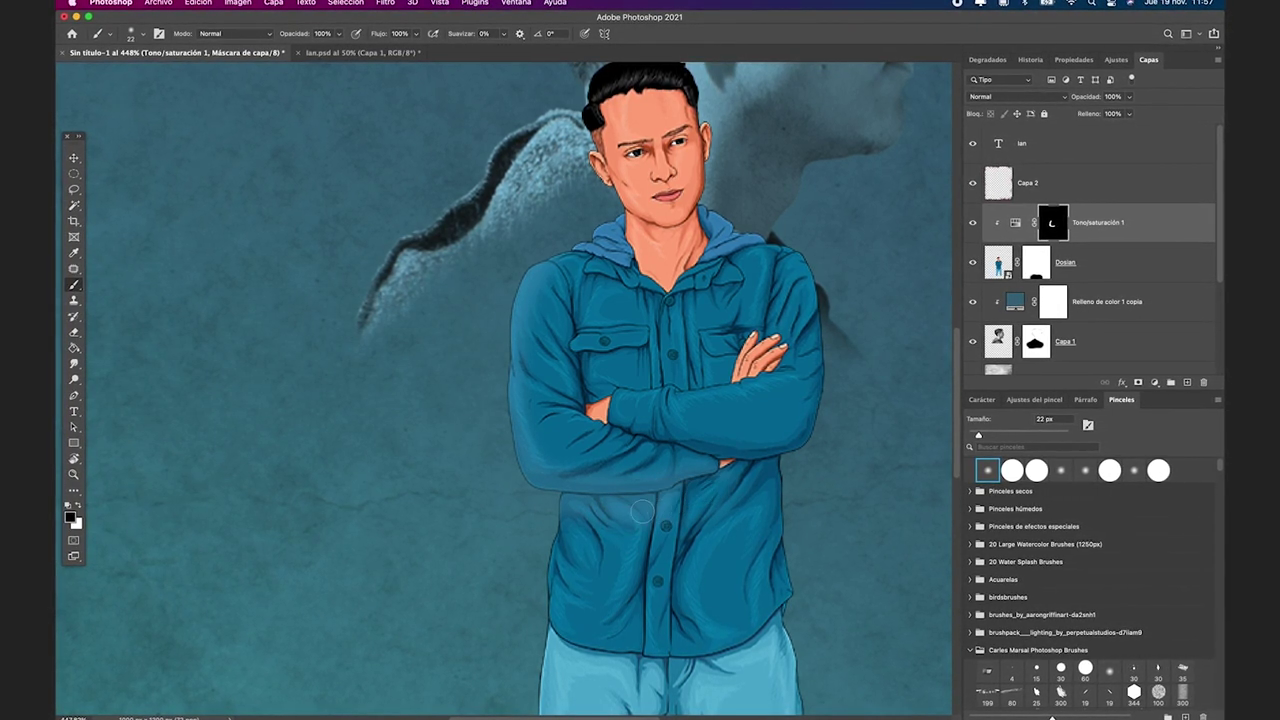
left_click_drag(680, 507, 634, 513)
Step: Reframe the view on the shirt and shrink the white brush to about 16 px
key("x")
right_click(508, 284)
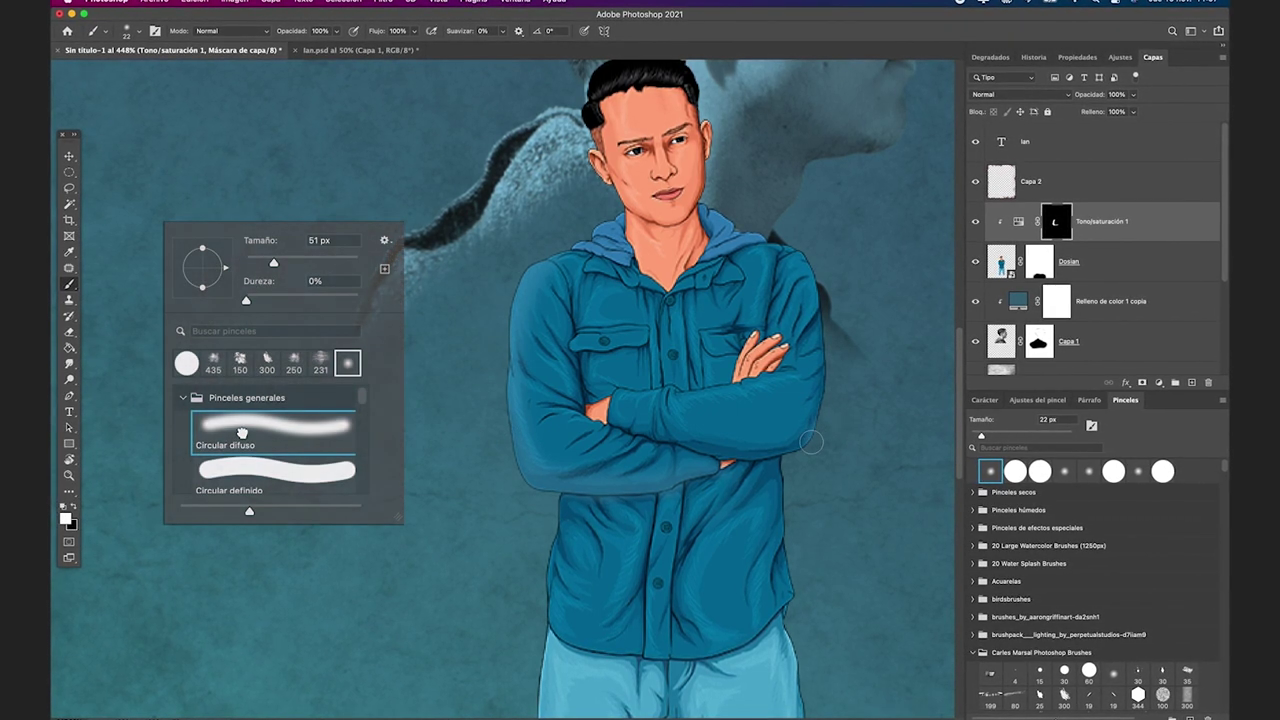
key("x")
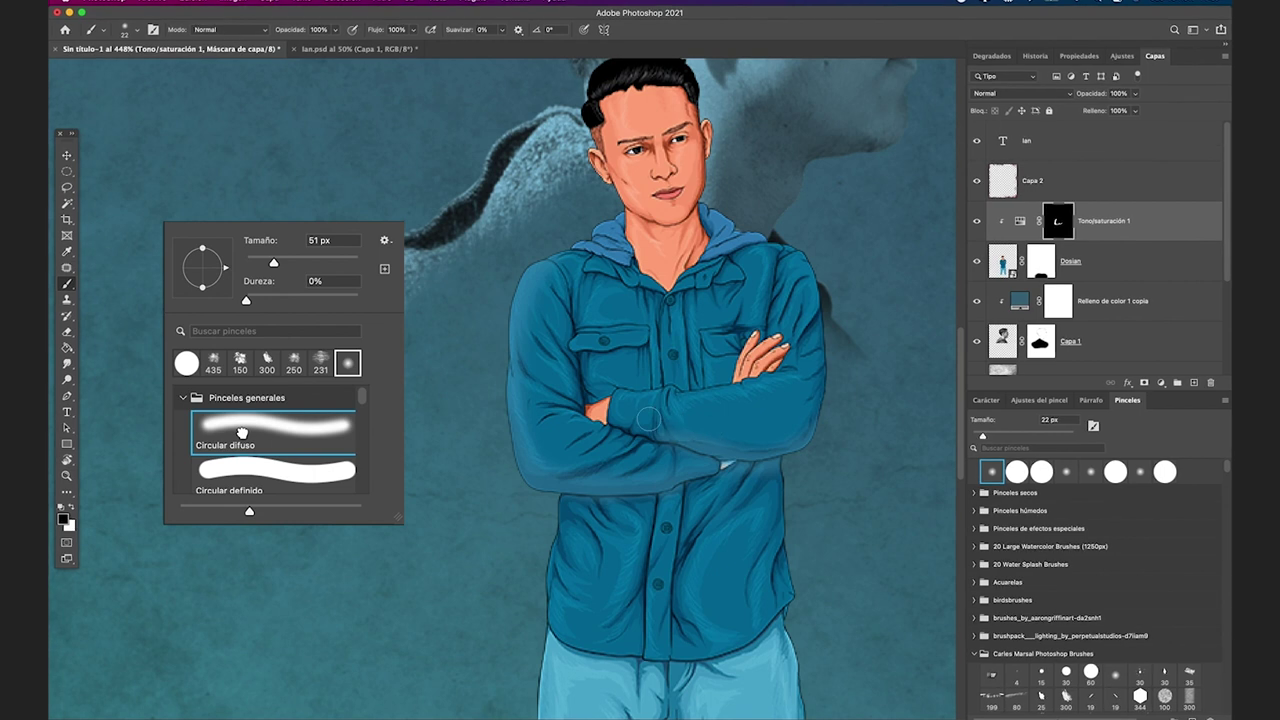
key("x")
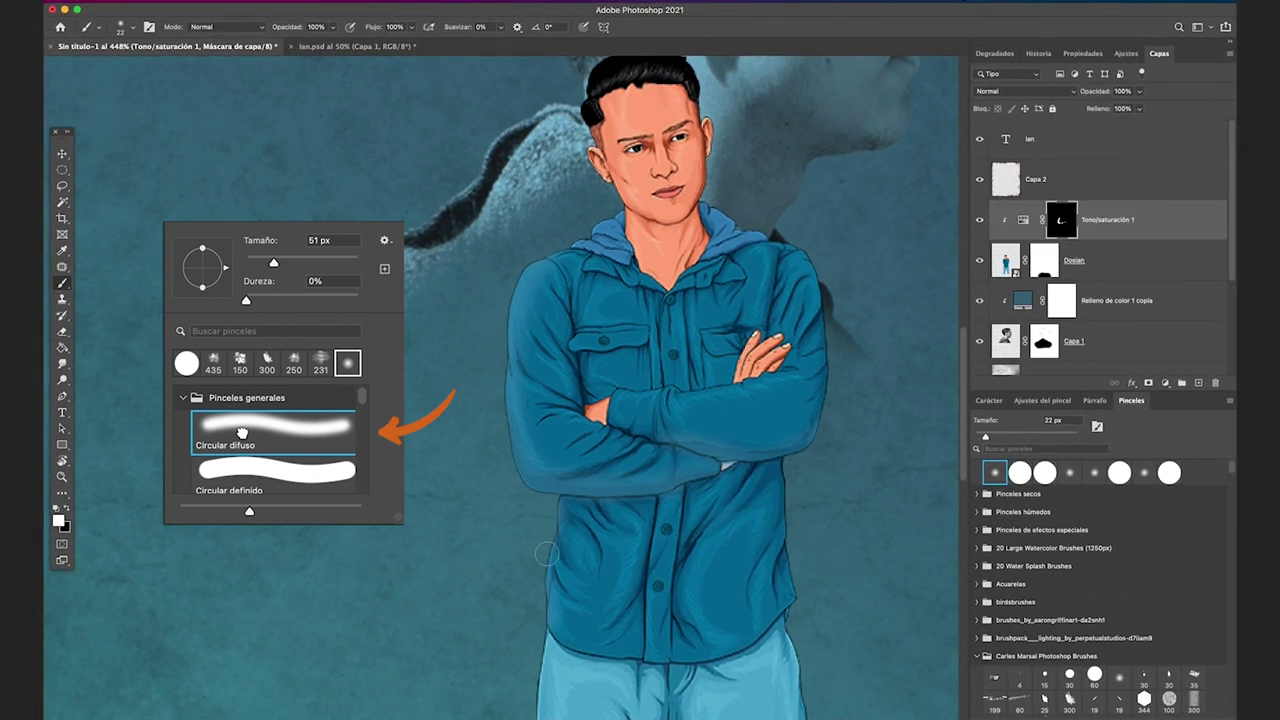
mouse_move(545, 622)
left_mouse_down()
mouse_move(552, 463)
mouse_move(594, 257)
left_mouse_up()
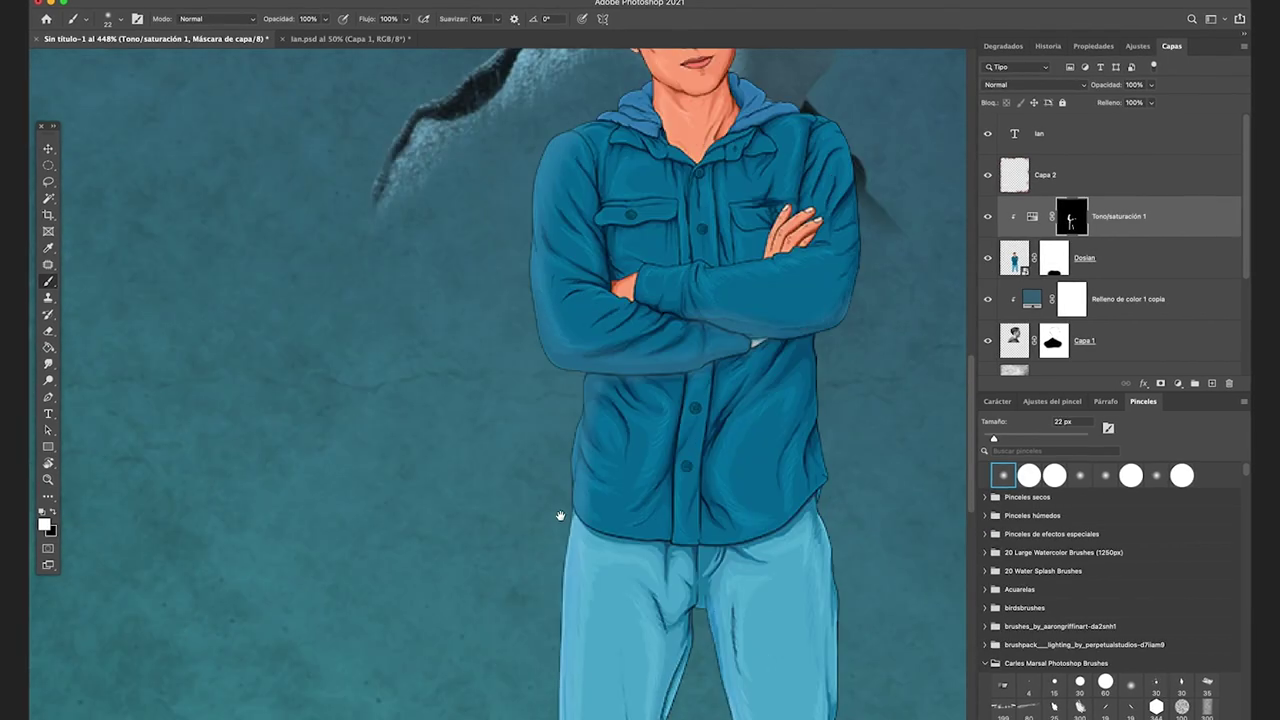
left_click_drag(601, 279, 553, 529)
left_click_drag(677, 421, 662, 428)
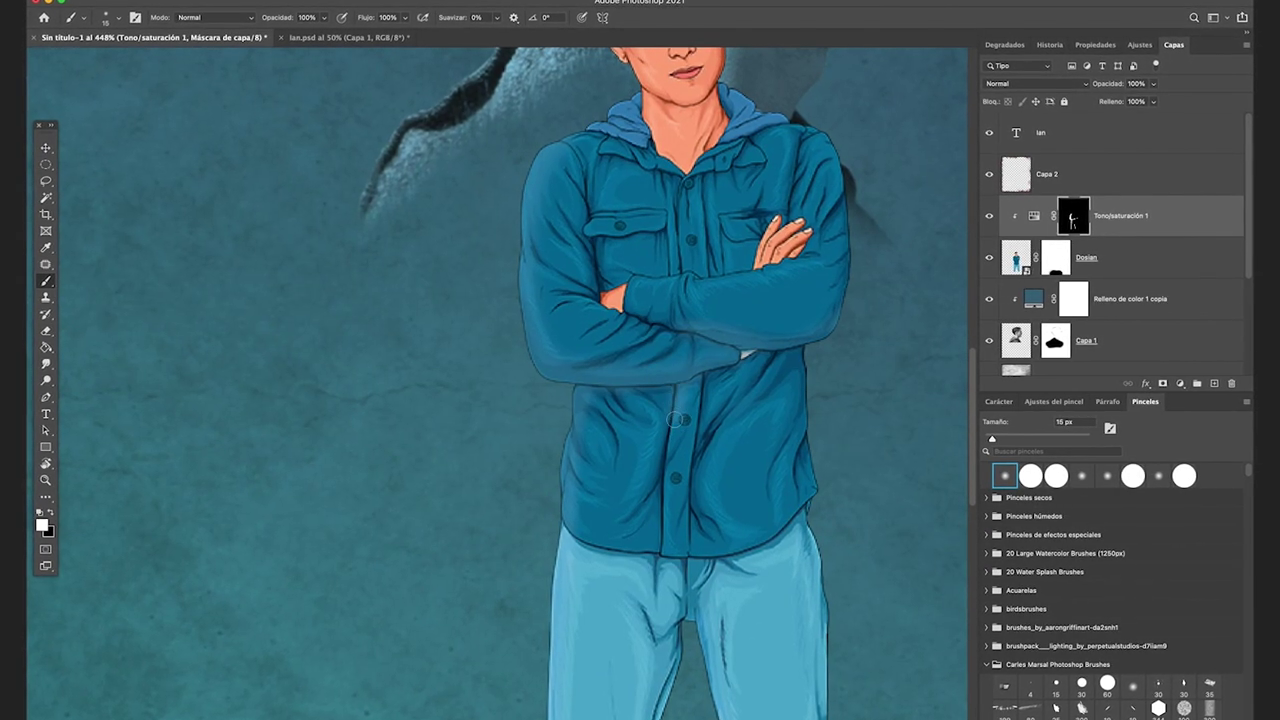
Step: Paint white highlights on the chest-pocket flap and below the collar toward the shoulder
key("x")
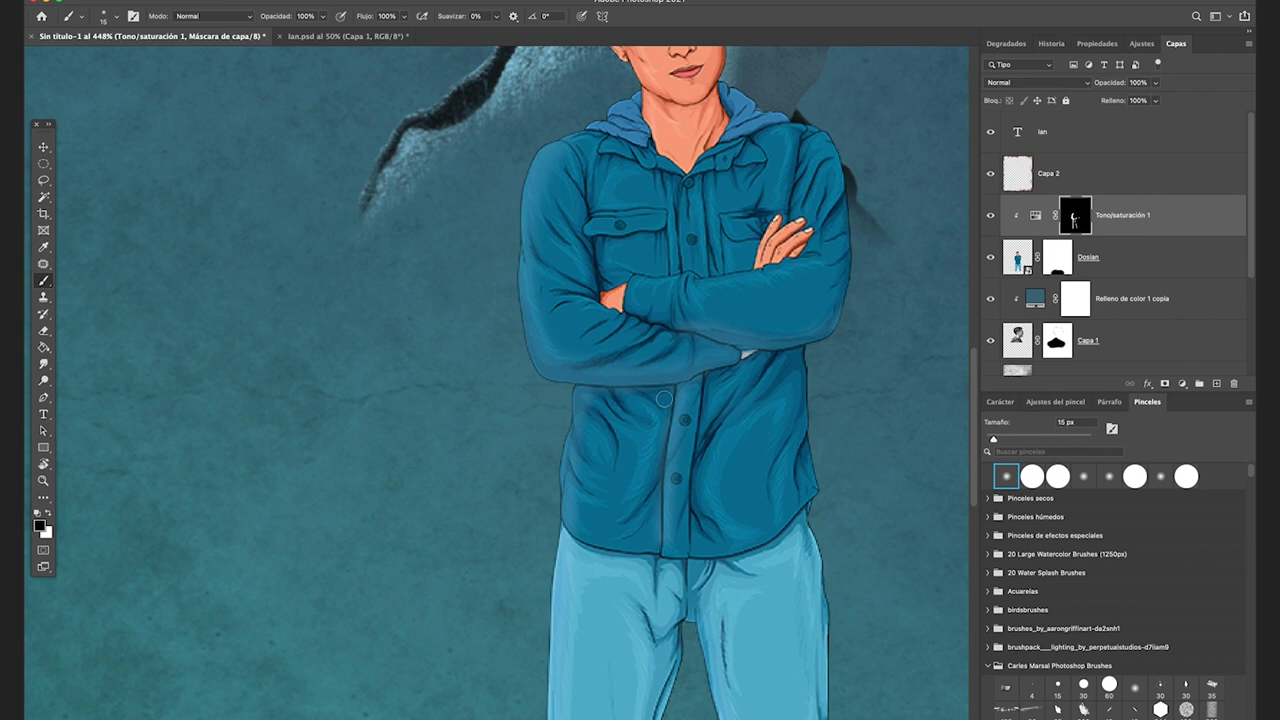
key("x")
scroll(665, 428, "up", 3)
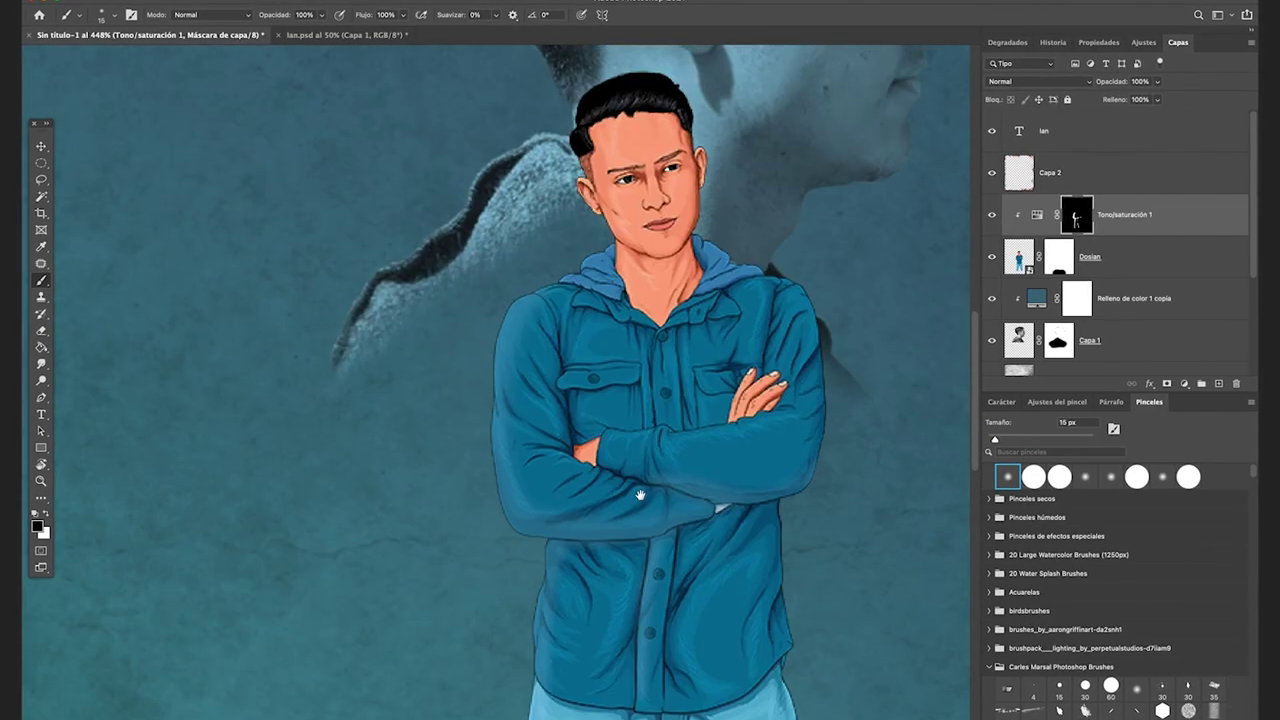
mouse_move(612, 390)
left_mouse_down()
mouse_move(557, 385)
mouse_move(585, 405)
mouse_move(548, 403)
left_mouse_up()
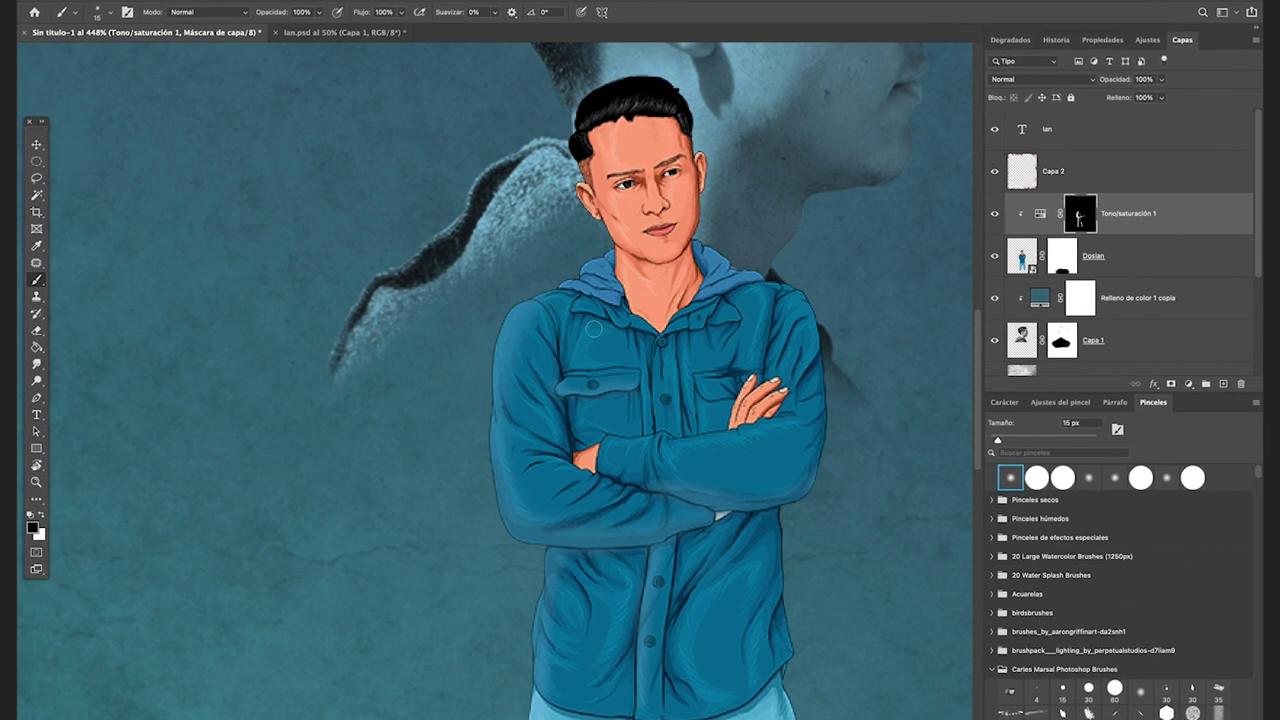
left_click_drag(645, 335, 568, 300)
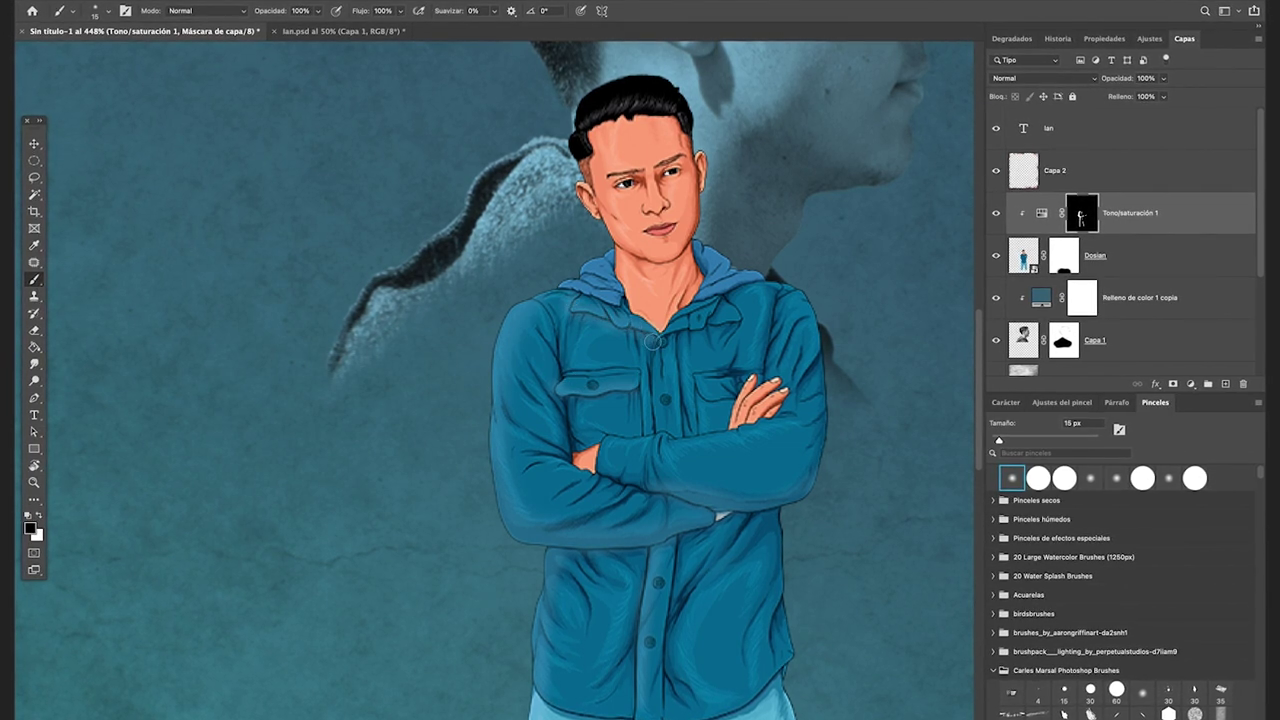
key("x")
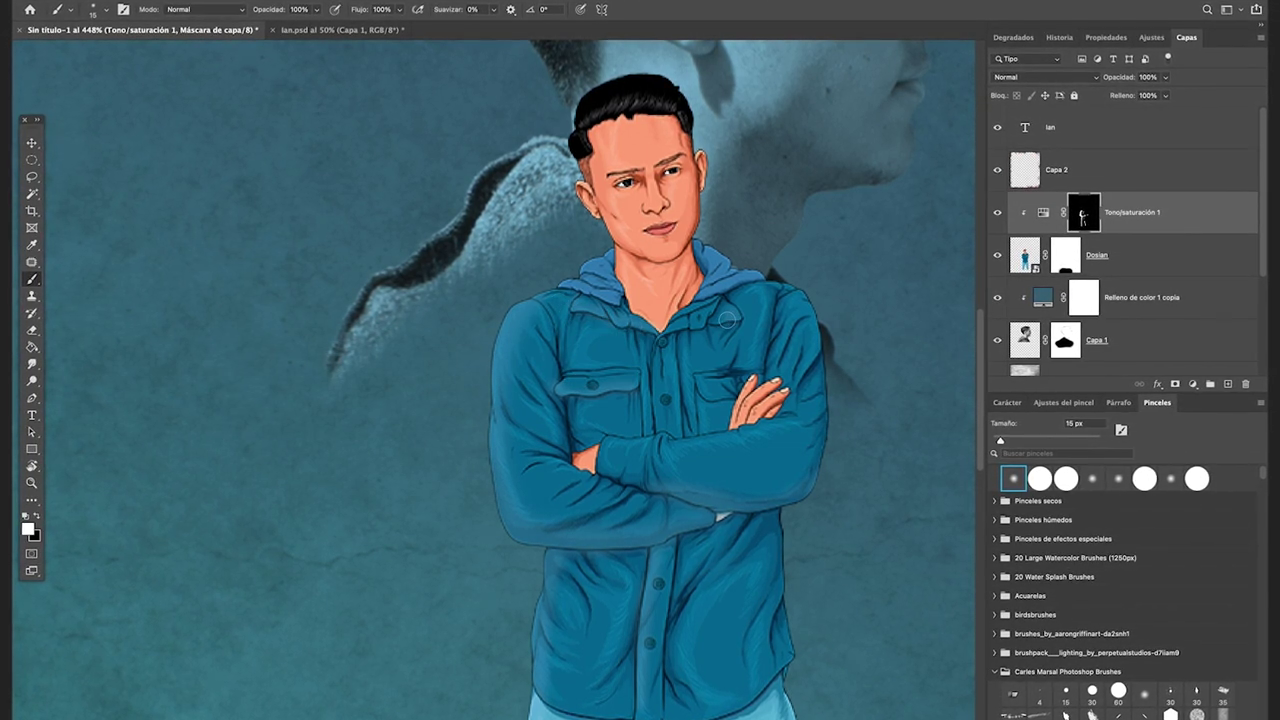
key("x")
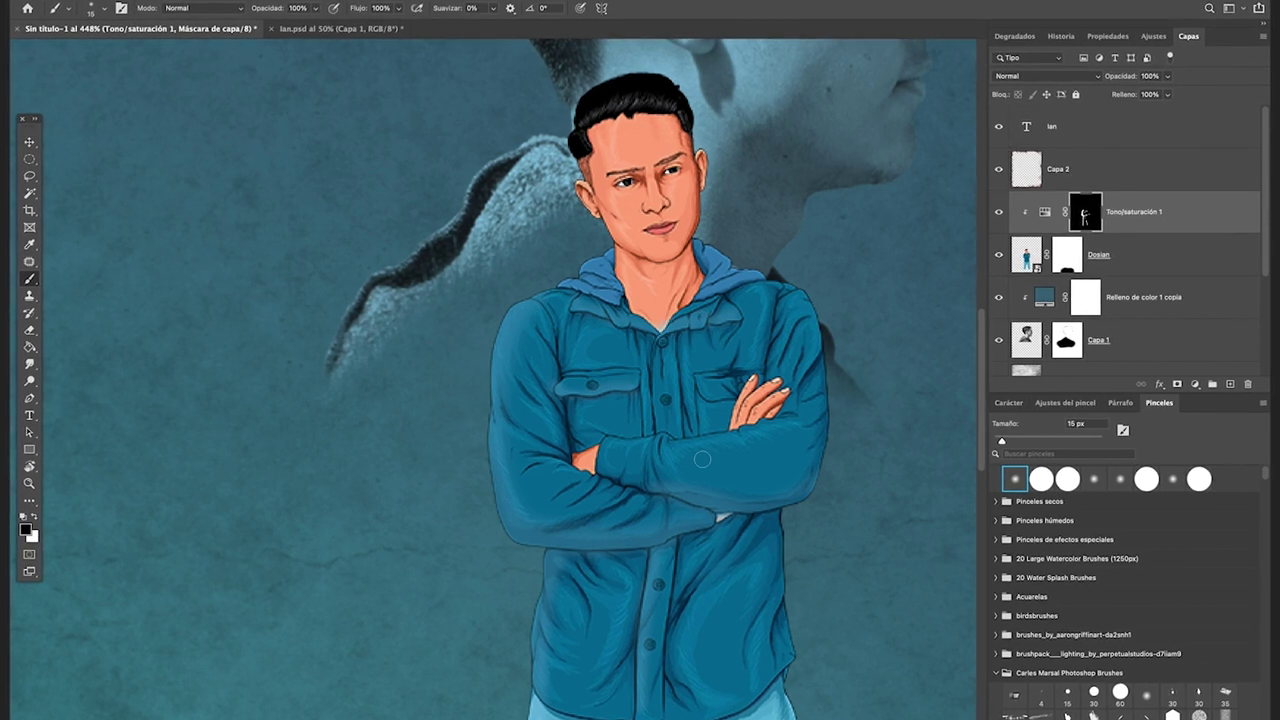
key("v")
scroll(672, 435, "up", 2)
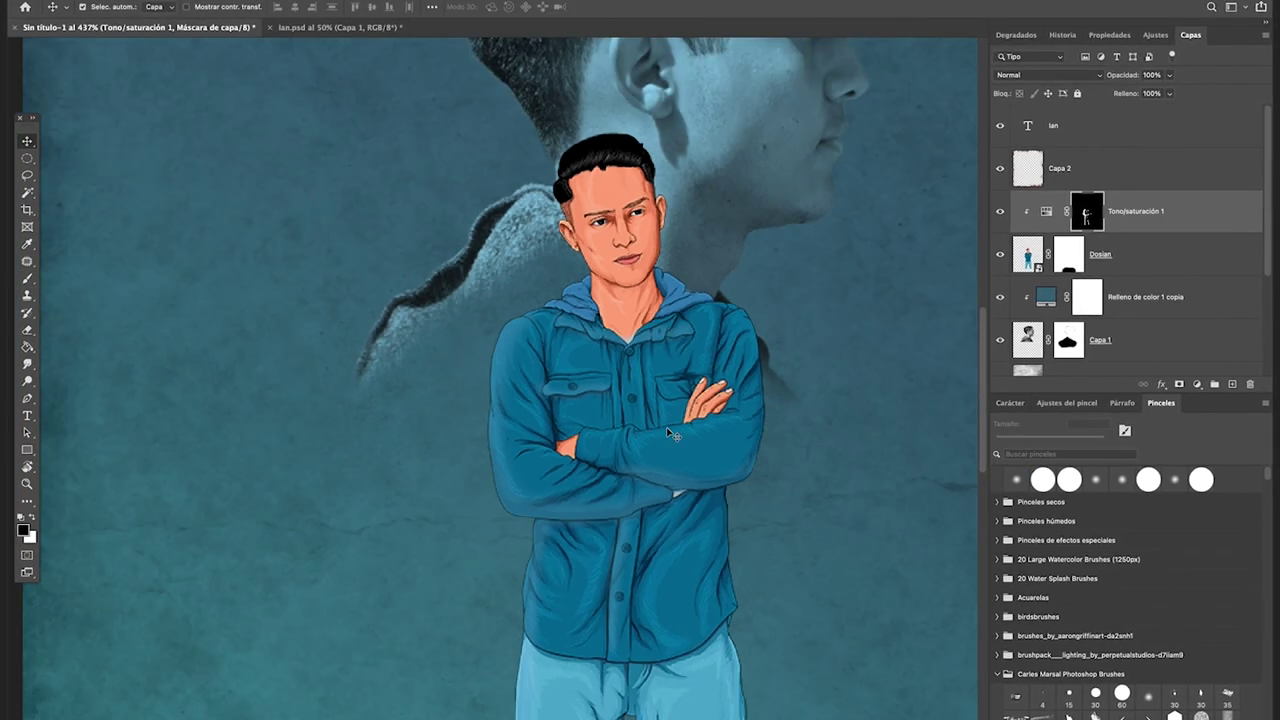
scroll(672, 435, "down", 3)
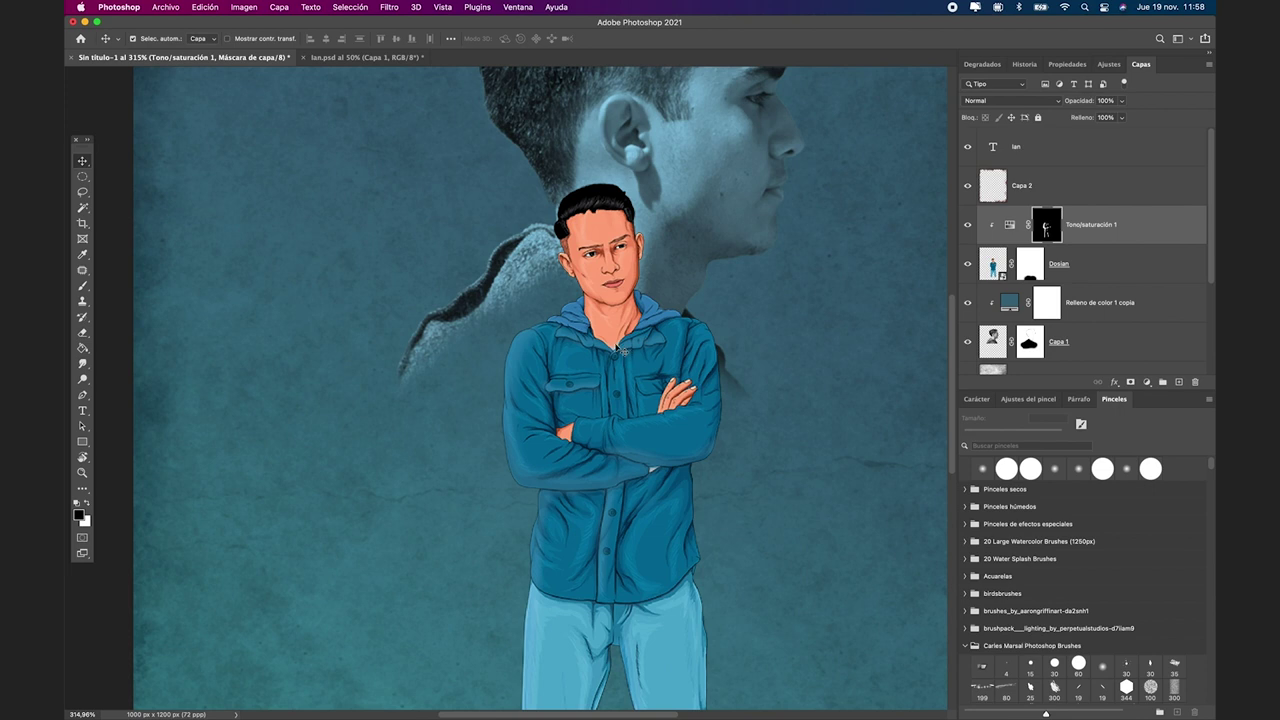
Step: Select the Tono/saturación 1 adjustment and set Tono 194, Saturación 59, Luminosidad +30
key("b")
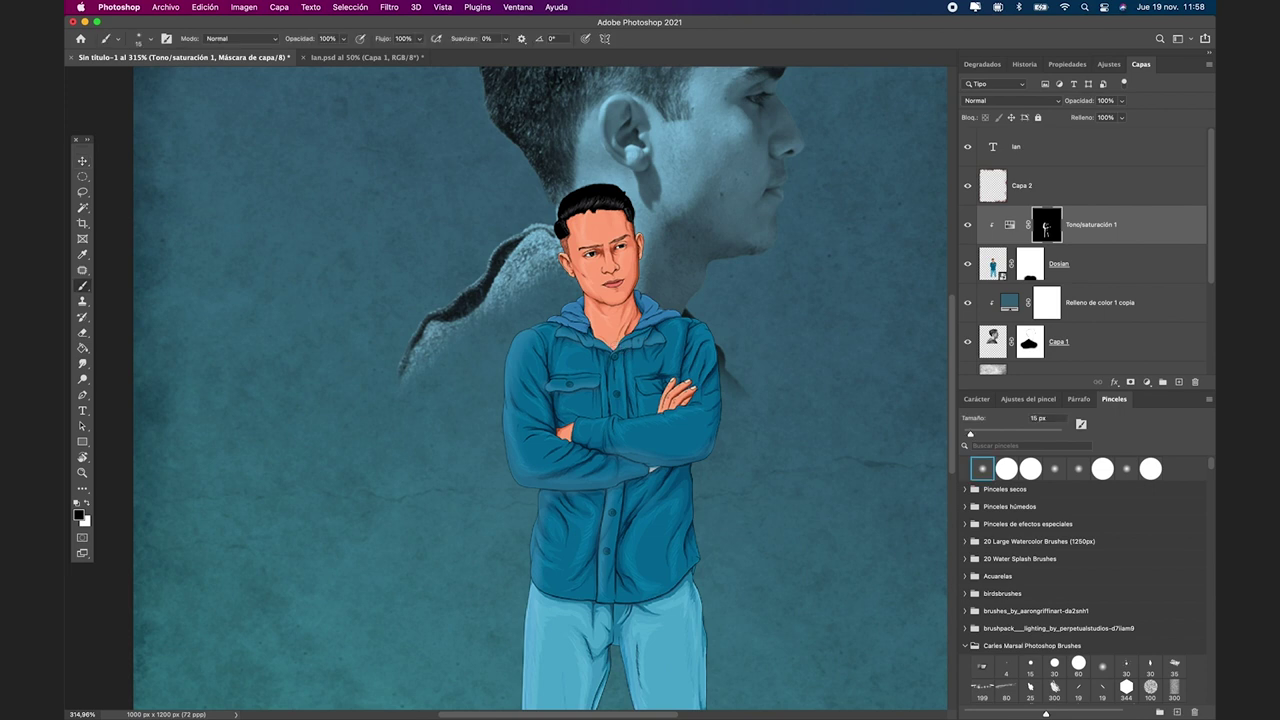
key("v")
scroll(633, 419, "down", 2)
scroll(633, 419, "down", 2)
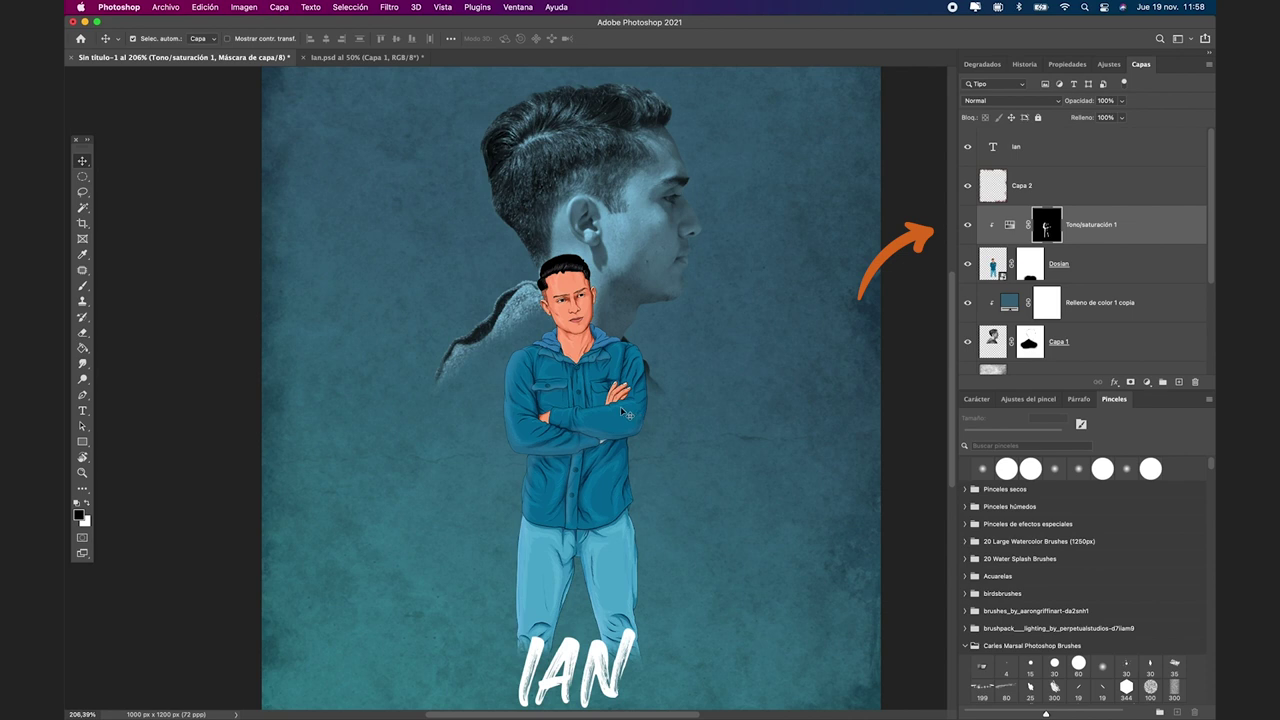
left_click(1010, 225)
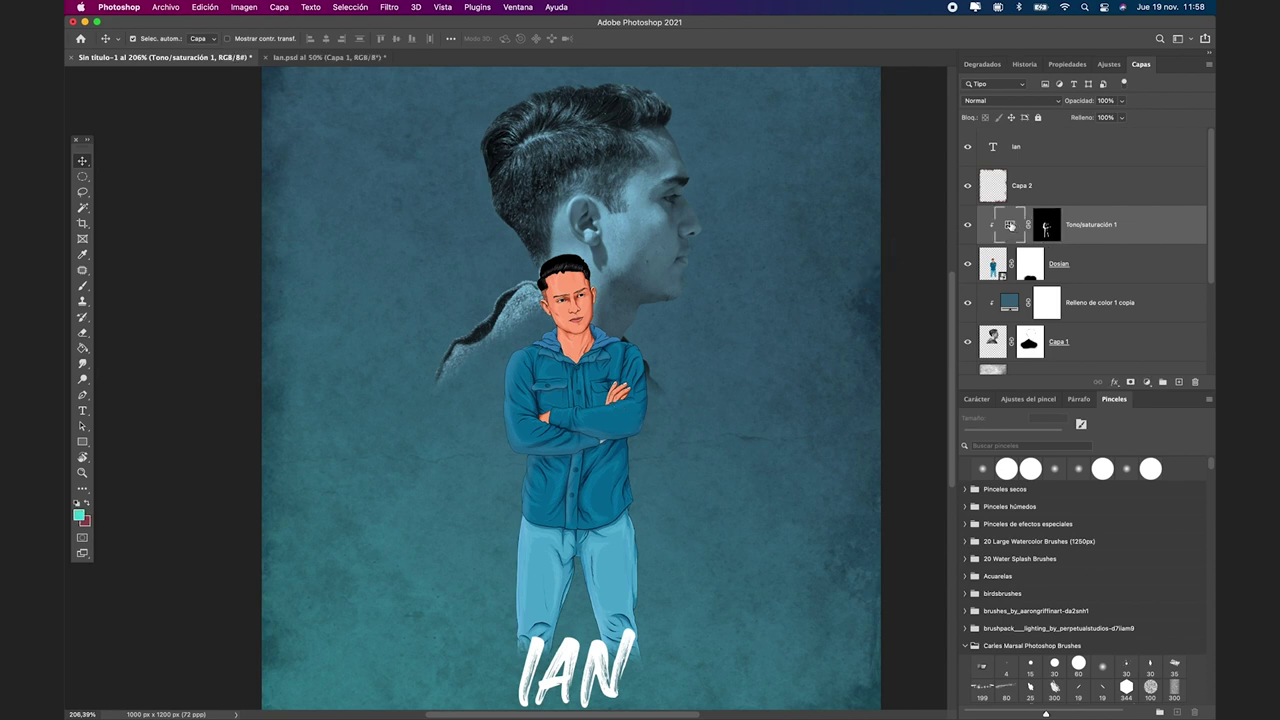
left_click(1064, 66)
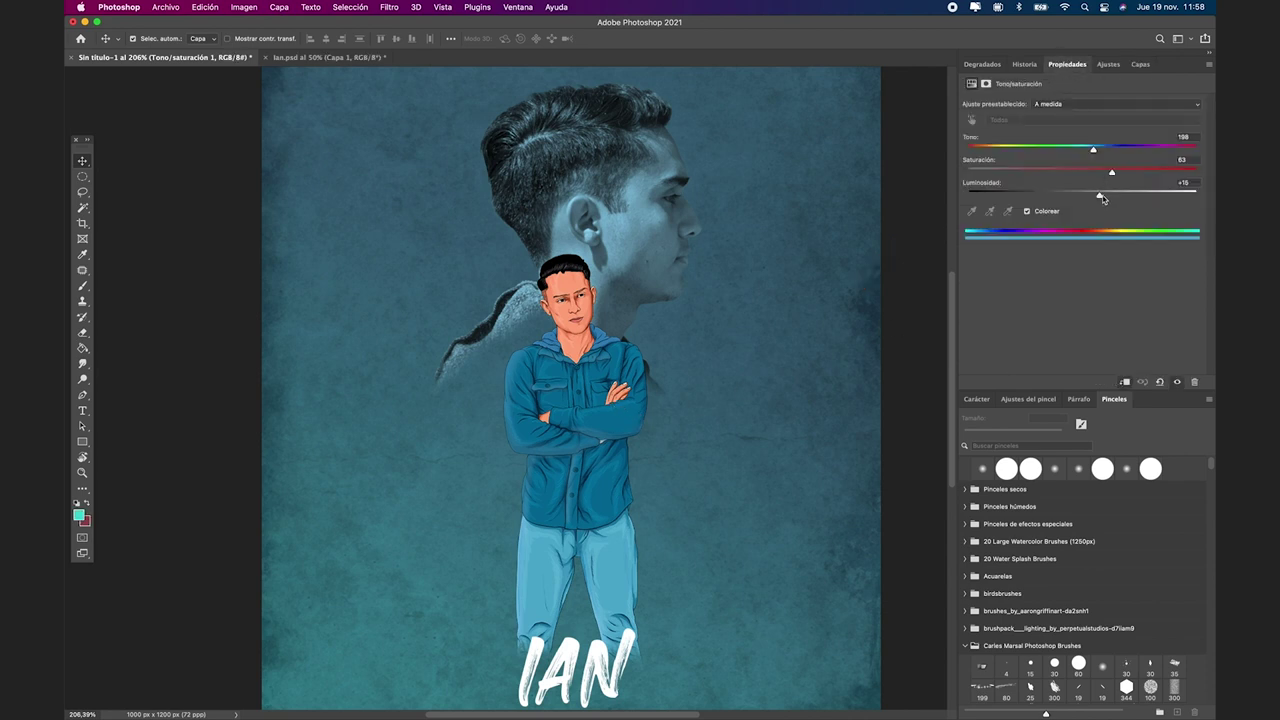
left_click_drag(1101, 197, 1117, 200)
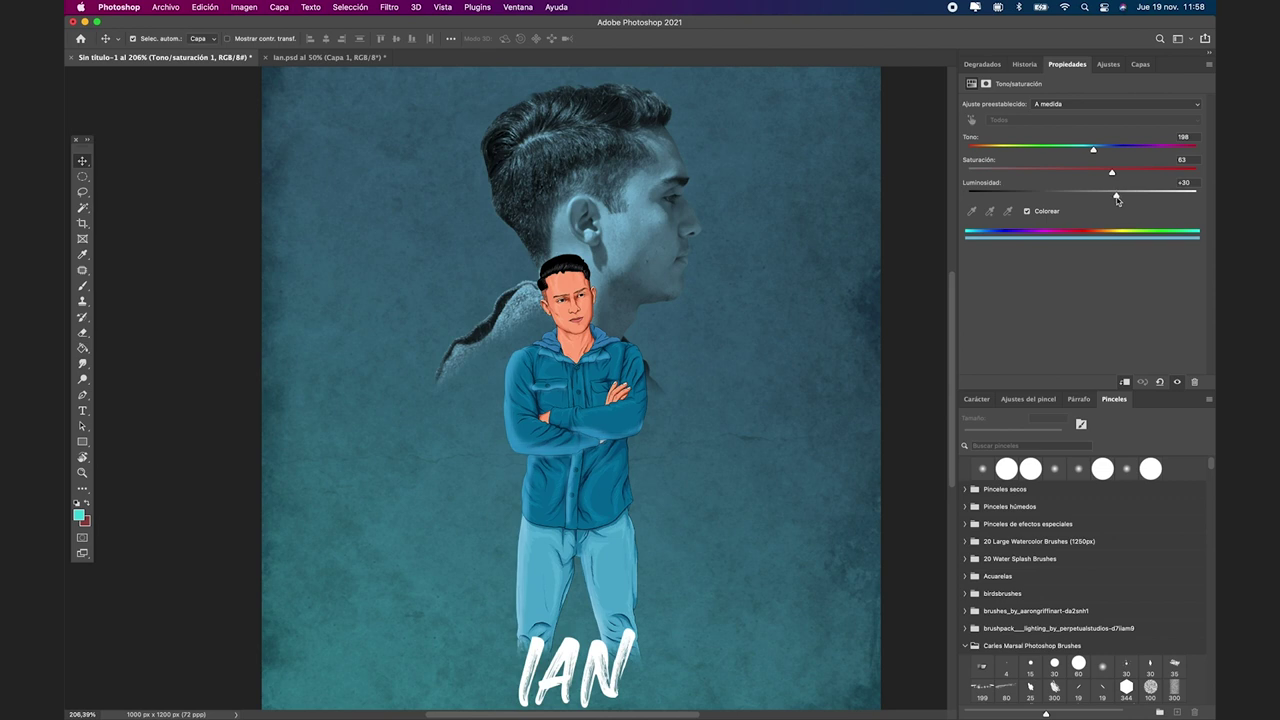
mouse_move(1122, 172)
left_mouse_down()
mouse_move(1137, 174)
mouse_move(1087, 152)
left_mouse_up()
Step: Target the Tono/saturación 1 mask with a 2 px hard round brush in white
left_click(1138, 64)
key("b")
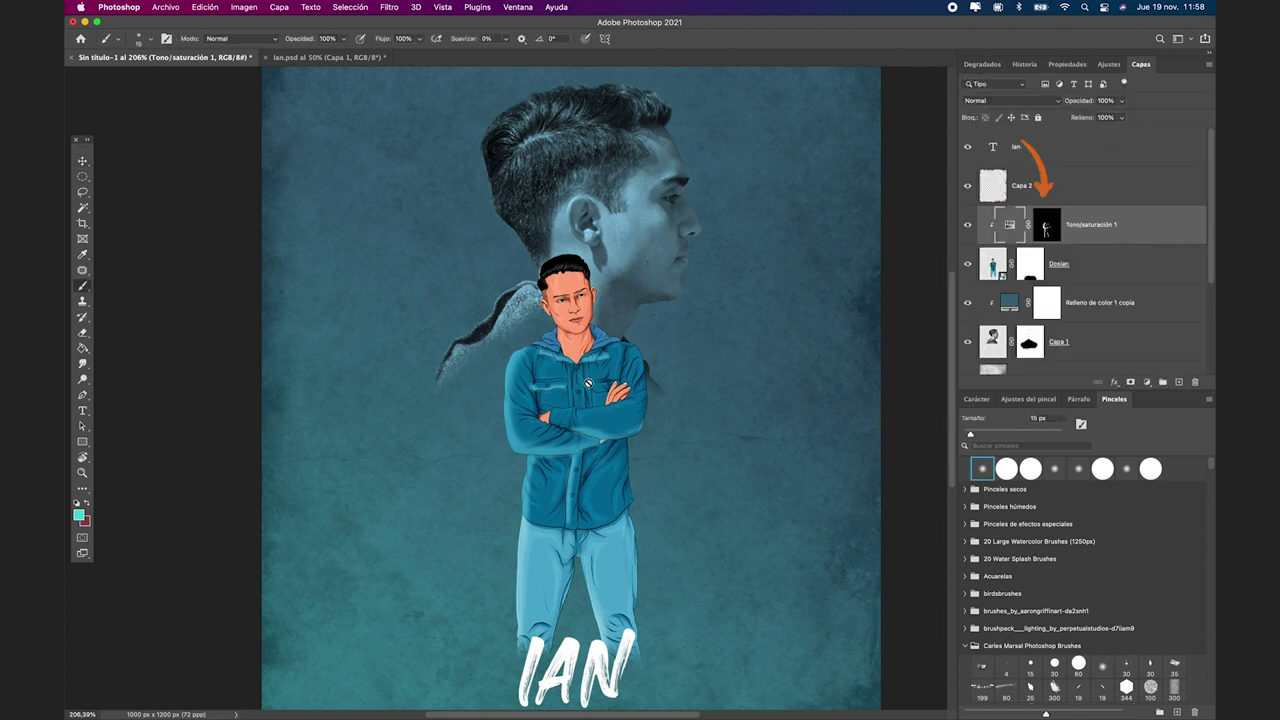
scroll(745, 353, "up", 1)
left_click(1047, 226)
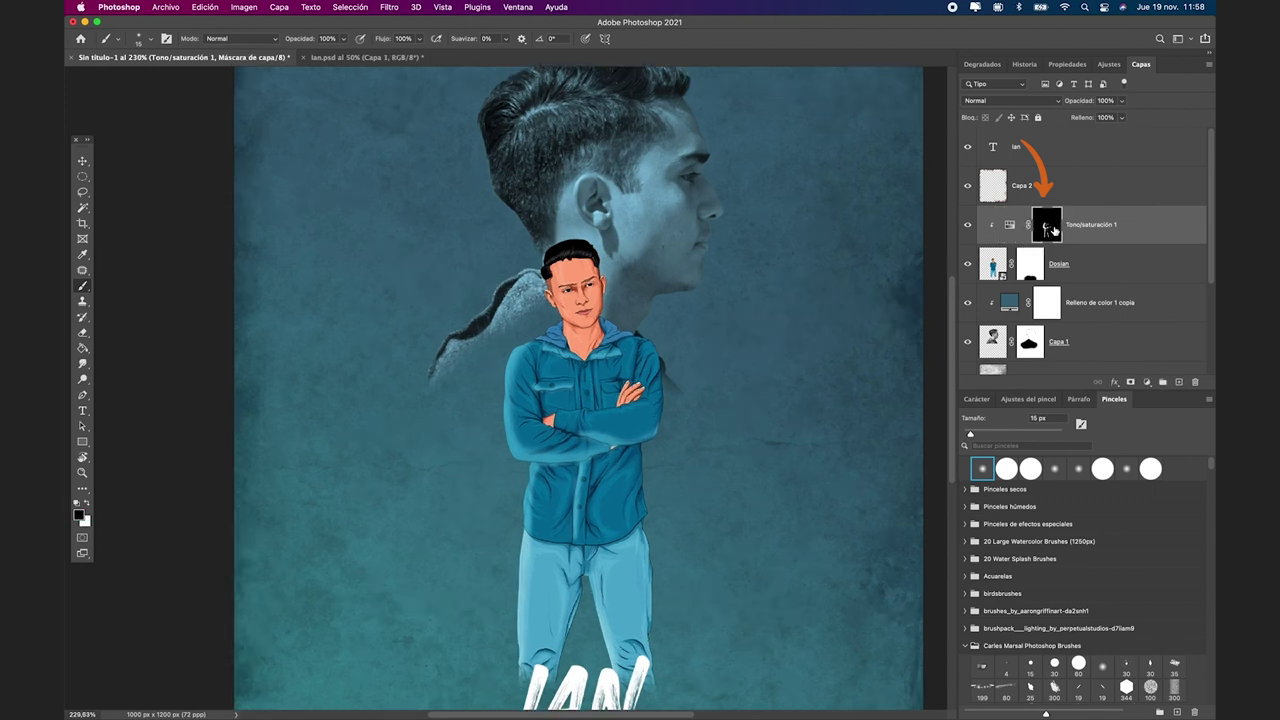
scroll(598, 340, "up", 3)
scroll(598, 340, "up", 2)
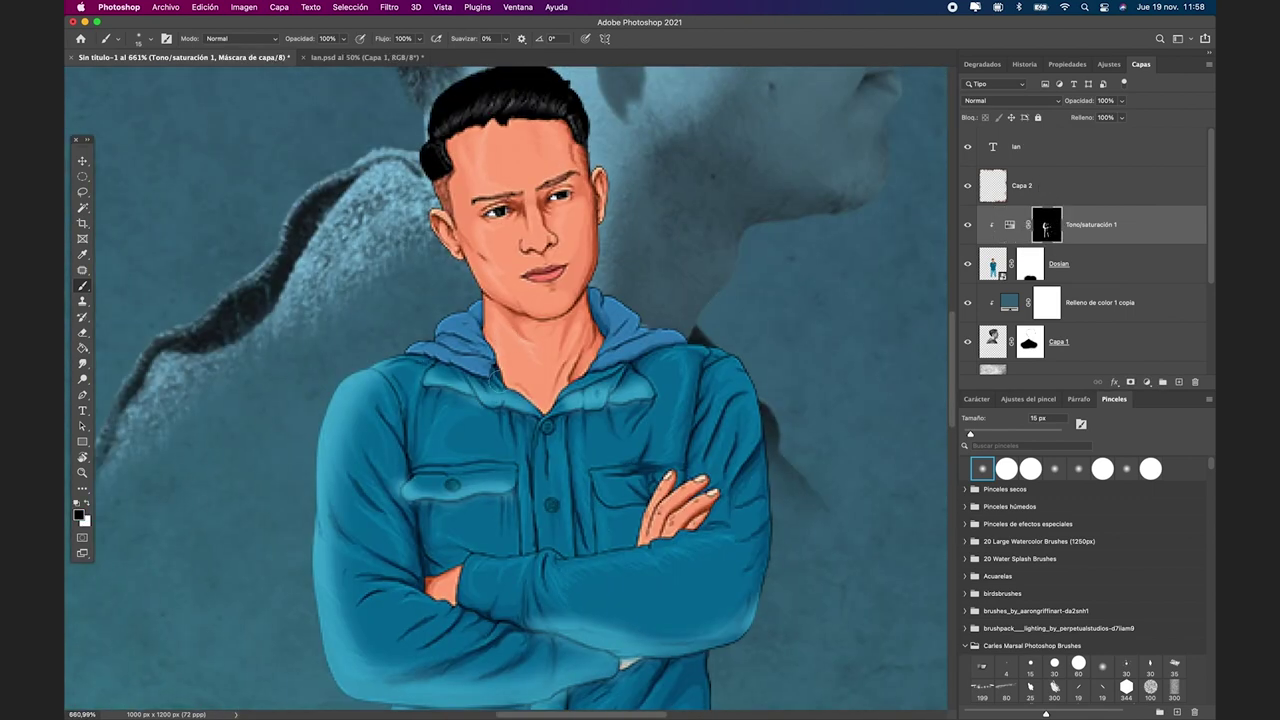
left_click_drag(470, 365, 440, 365)
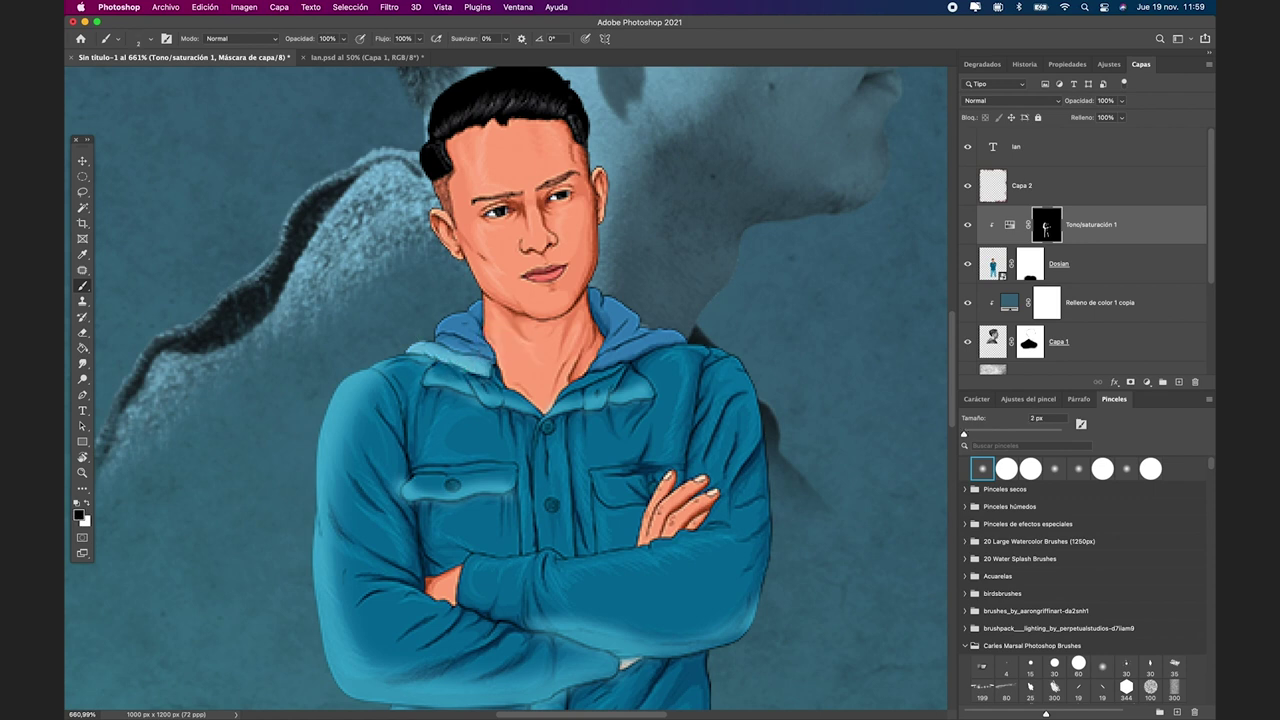
left_click(1030, 468)
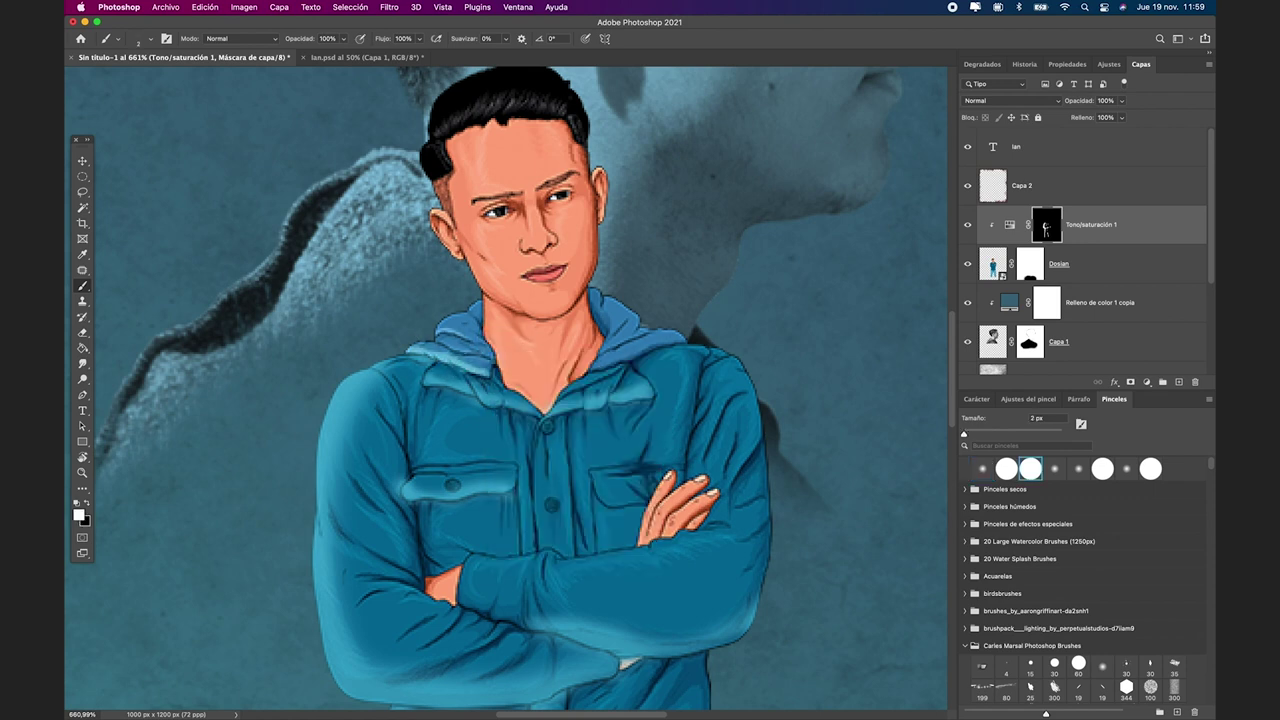
key("x")
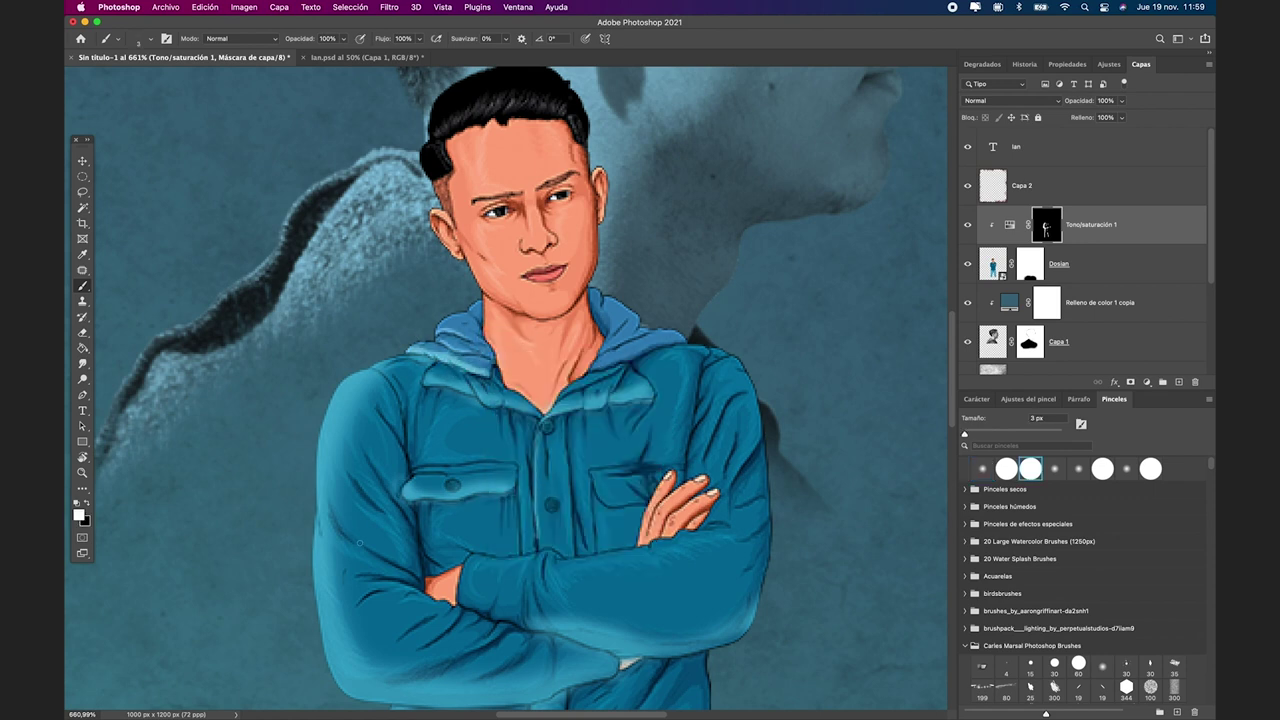
Step: Paint light highlights along the shirt's left side, placket and nose bridge
scroll(389, 393, "down", 3)
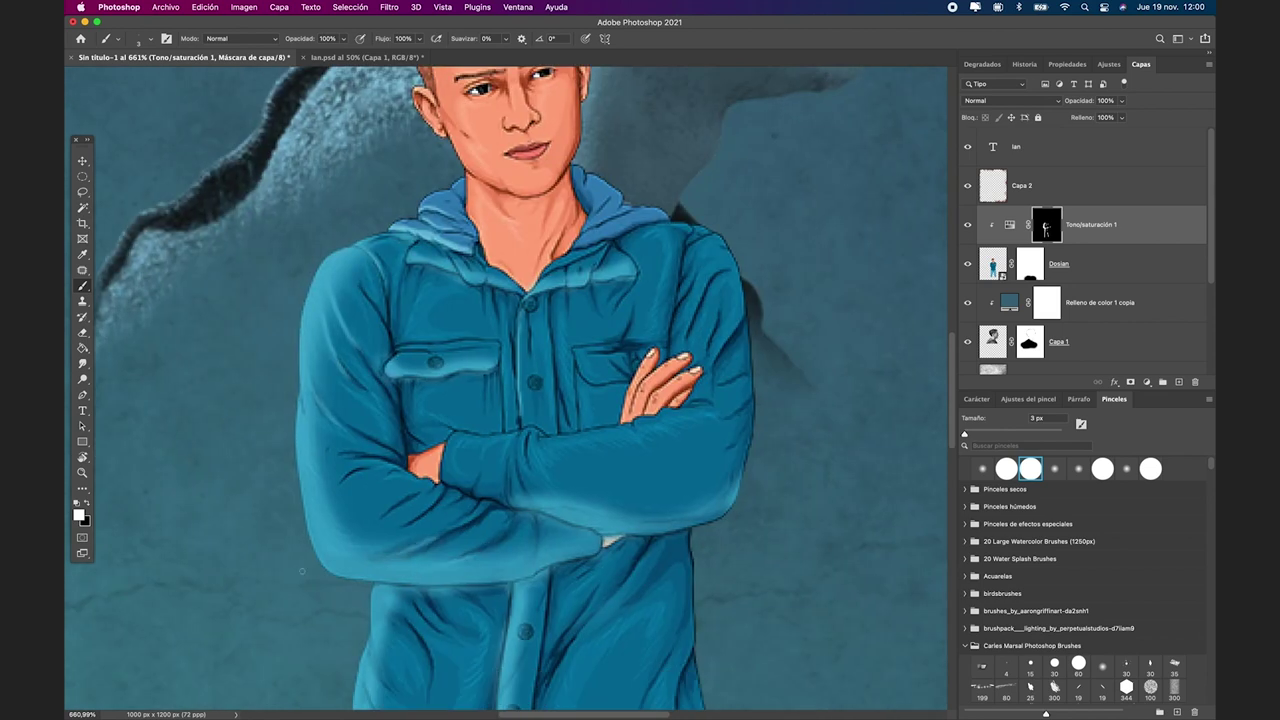
scroll(533, 398, "down", 2)
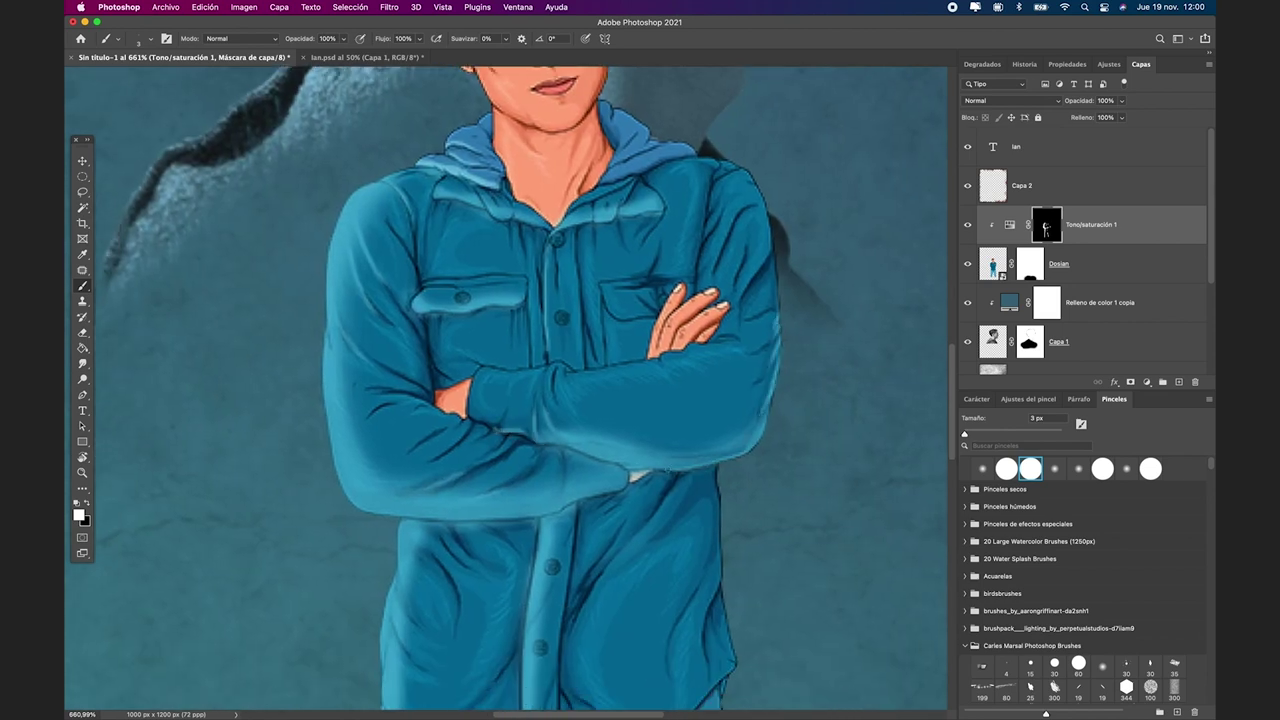
scroll(650, 430, "down", 2)
mouse_move(462, 560)
left_mouse_down()
mouse_move(505, 458)
mouse_move(572, 680)
left_mouse_up()
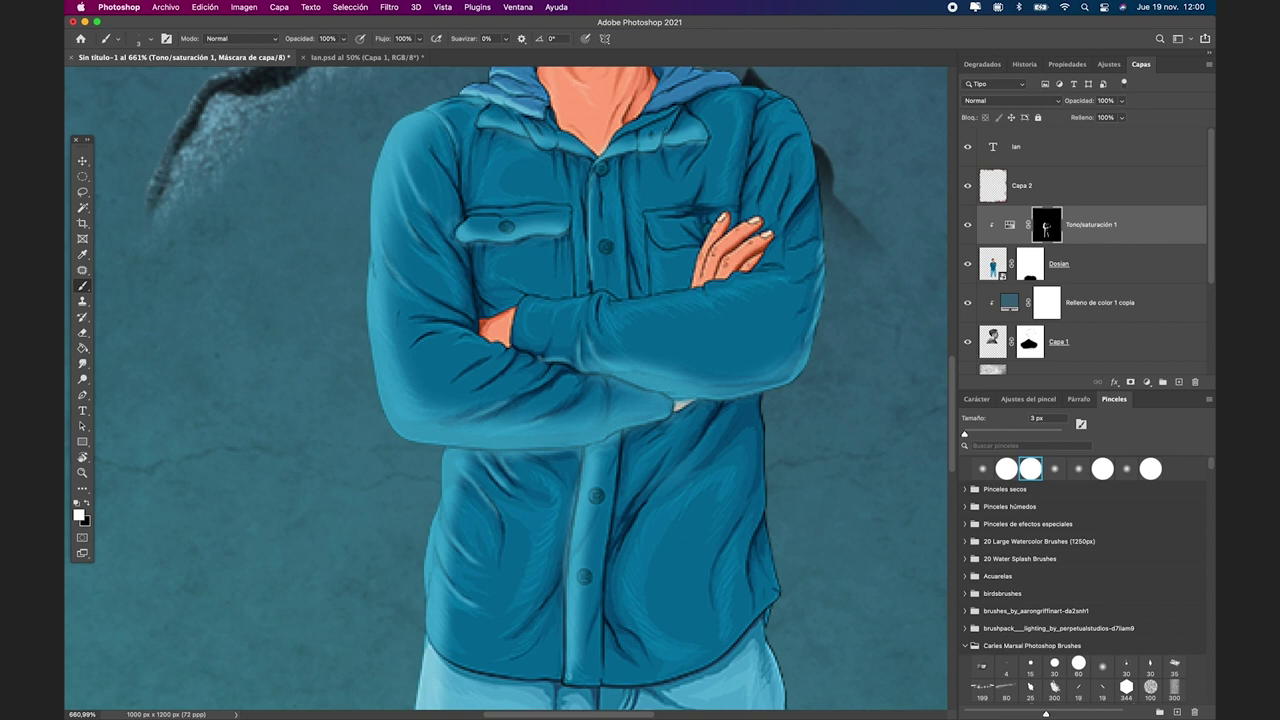
scroll(506, 390, "up", 5)
key("x")
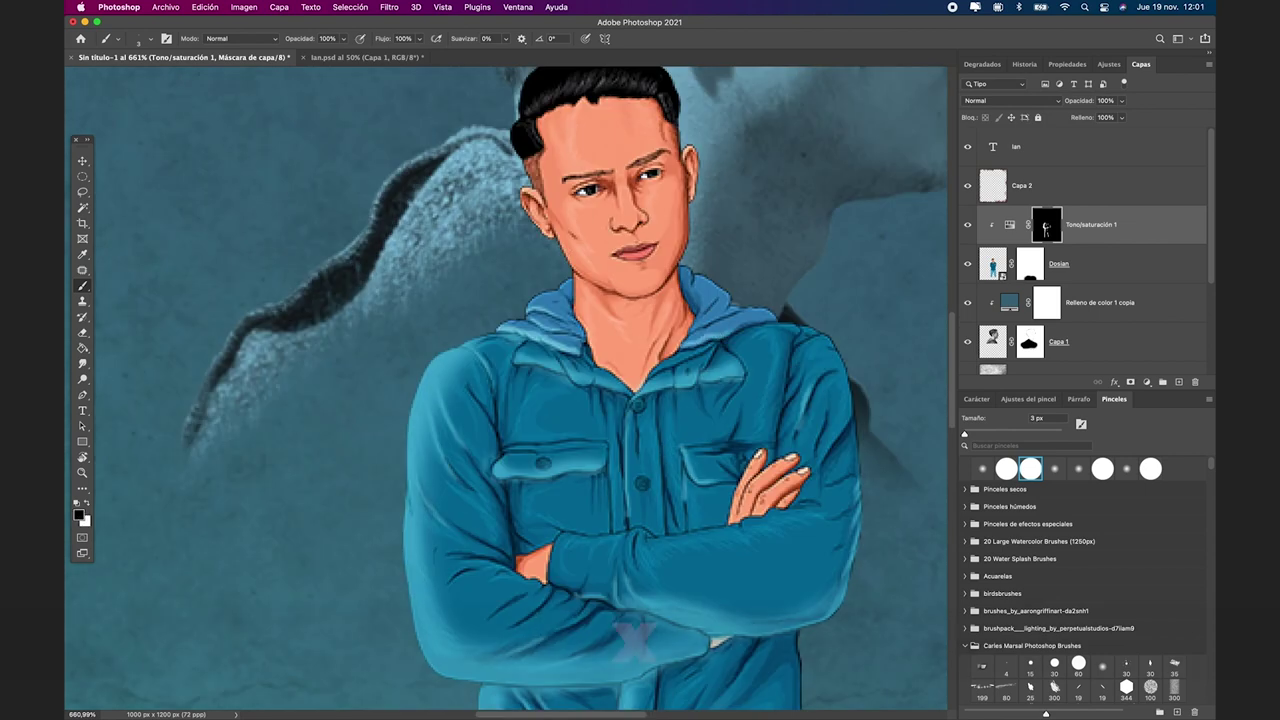
key("x")
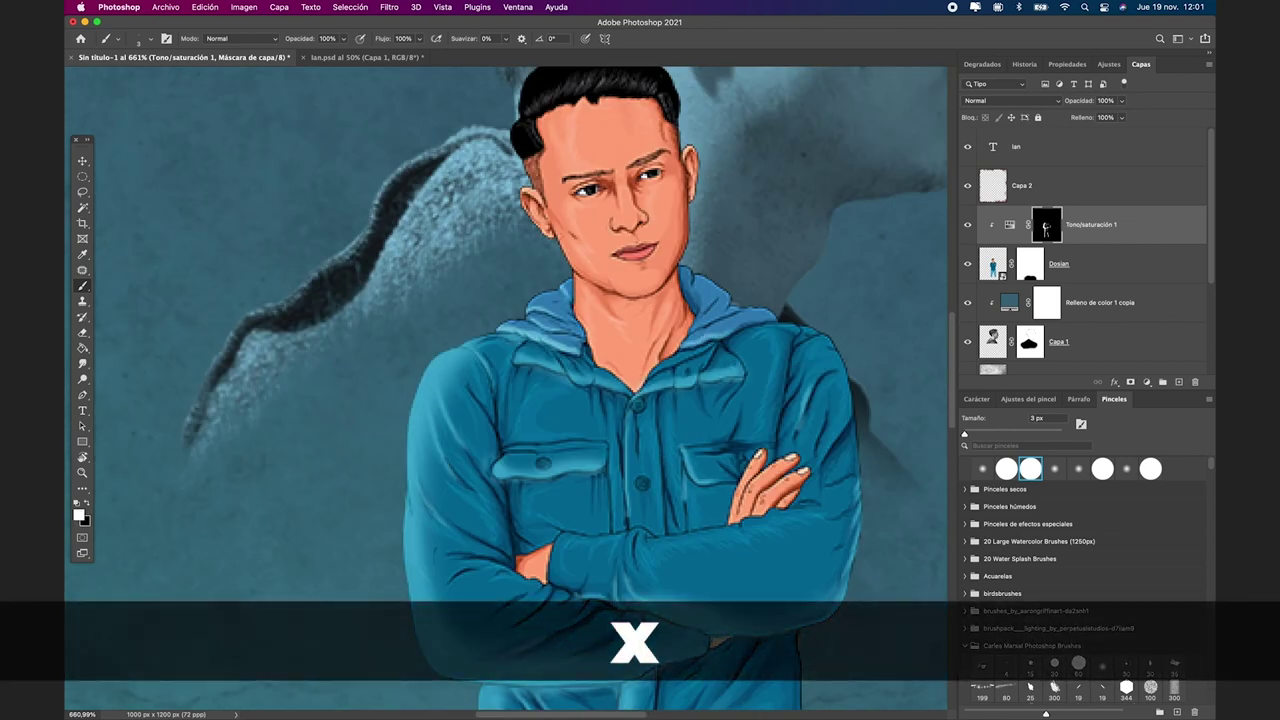
scroll(506, 390, "up", 2)
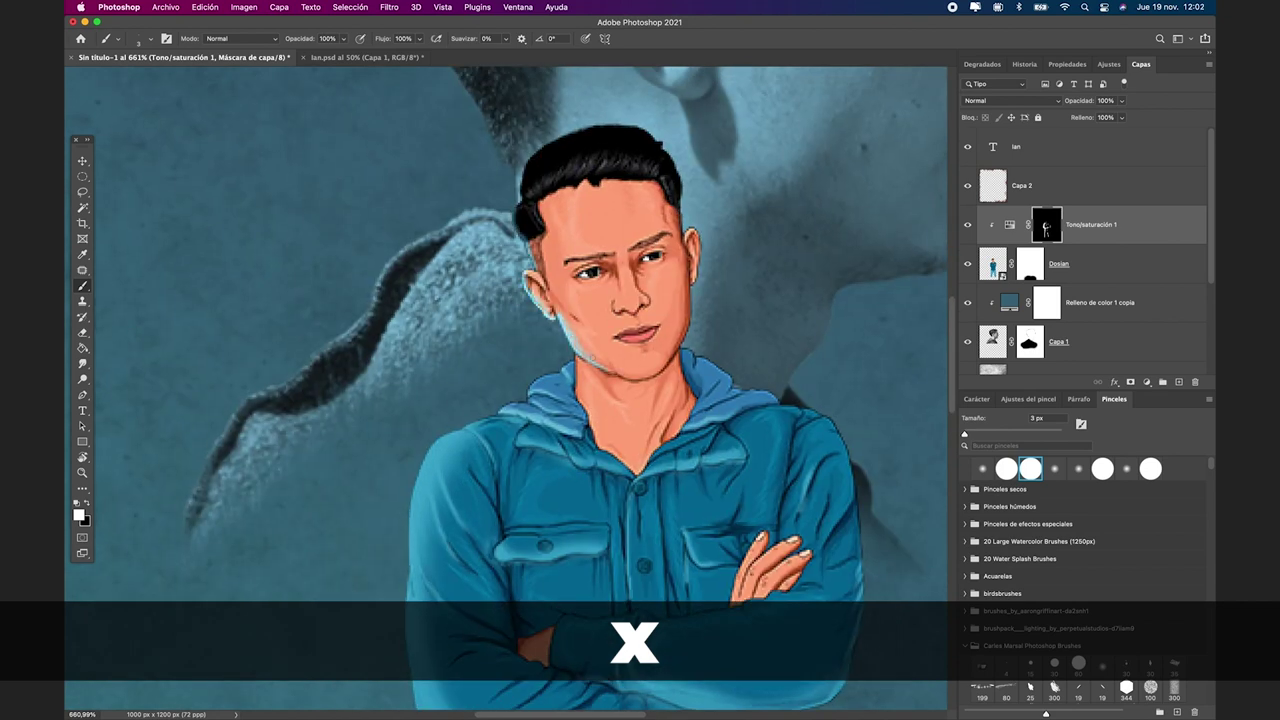
mouse_move(616, 268)
left_mouse_down()
mouse_move(621, 278)
mouse_move(614, 266)
left_mouse_up()
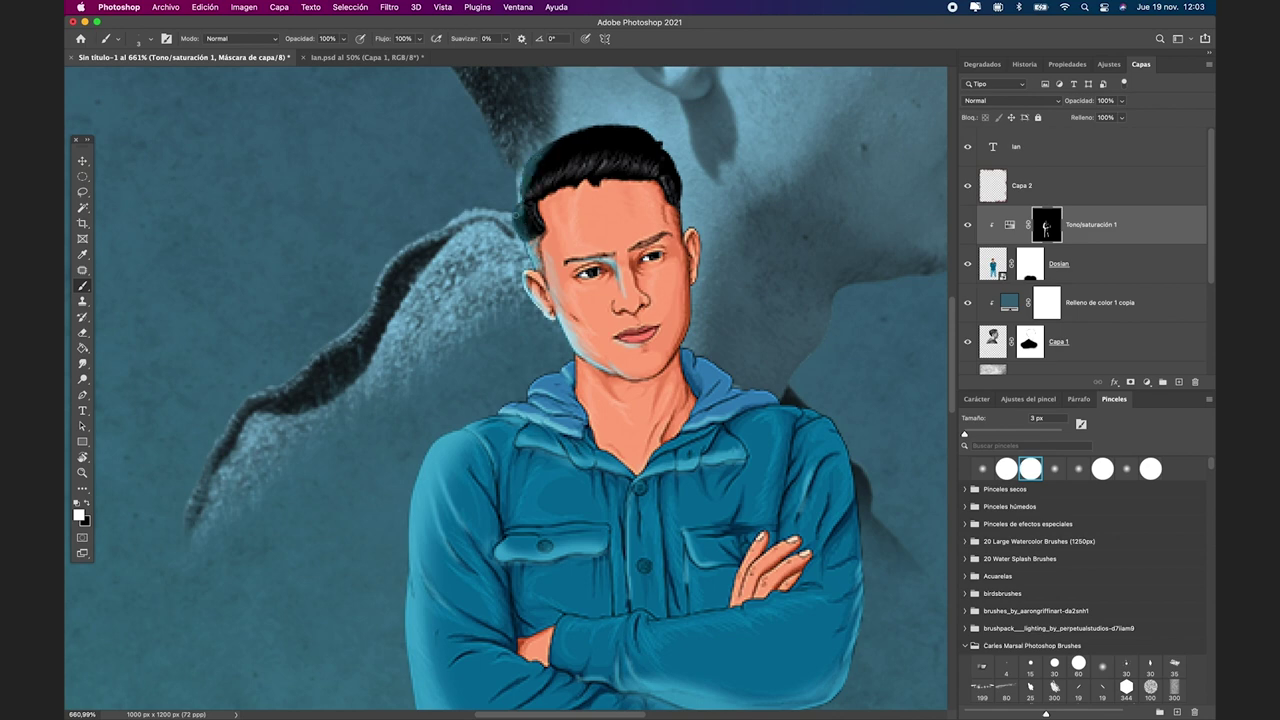
Step: Add light rims along the sleeve's left edge and the neck under the jaw
scroll(525, 405, "down", 1)
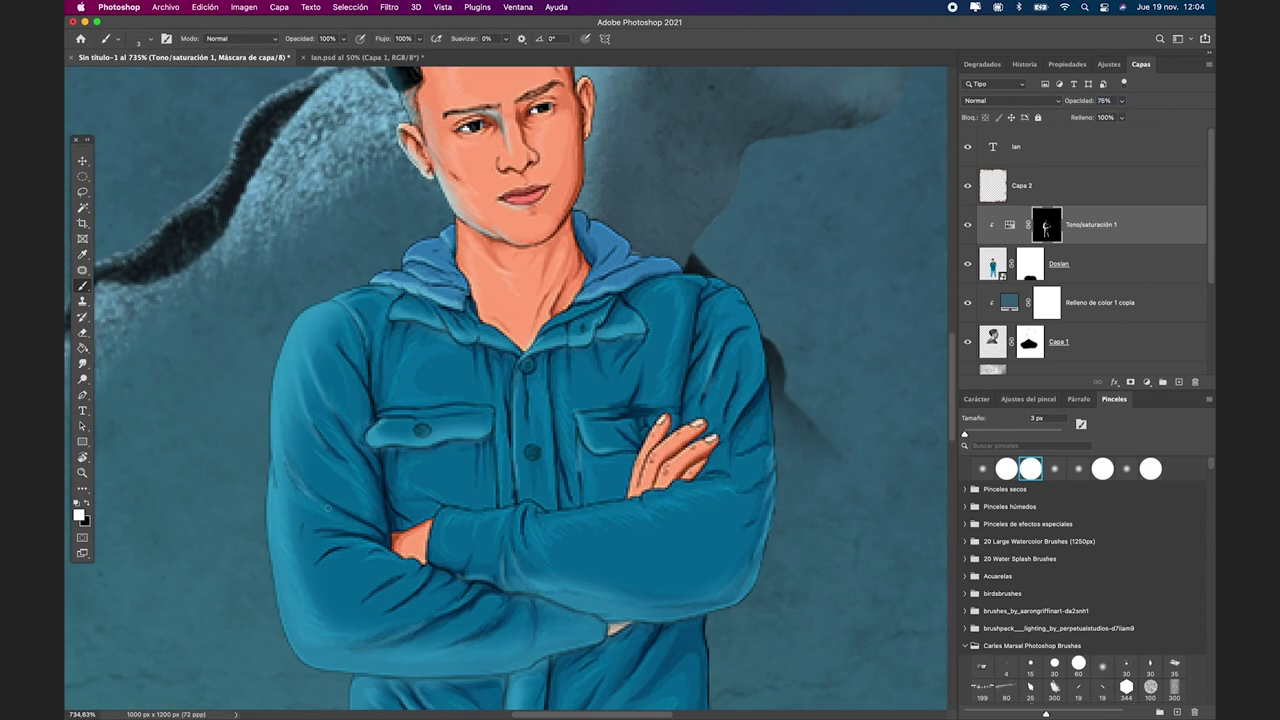
left_click_drag(328, 507, 318, 345)
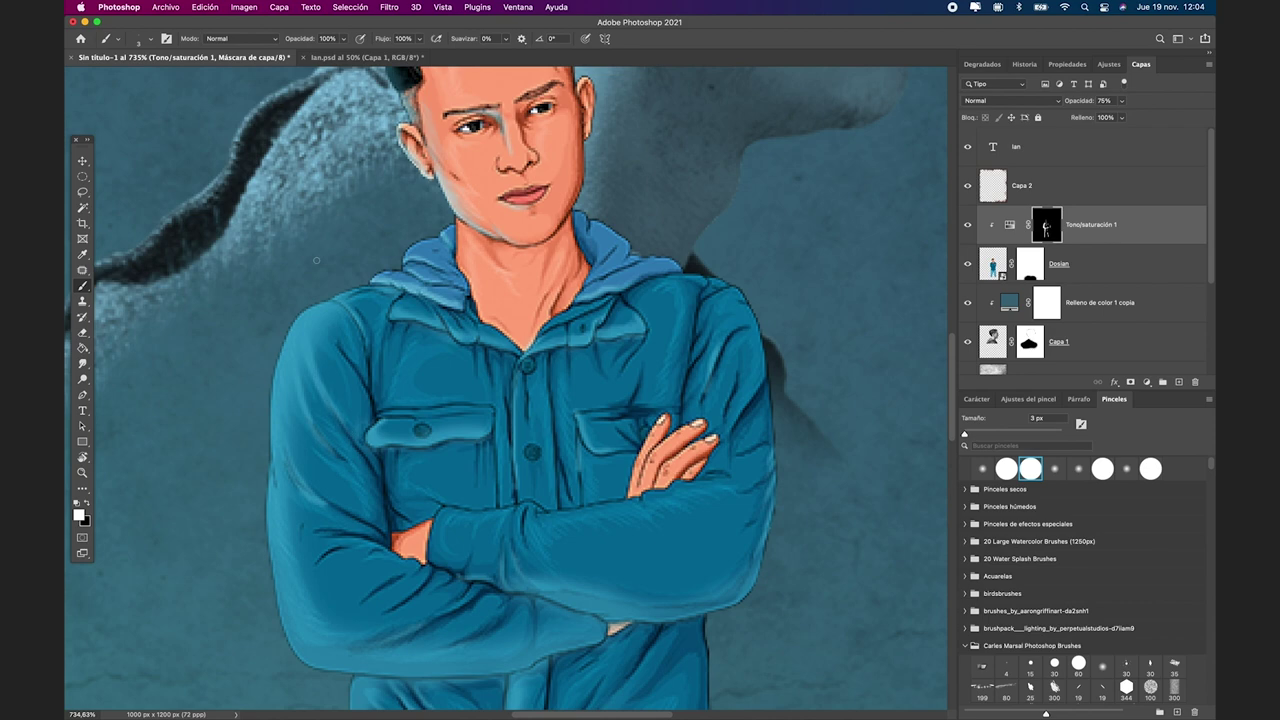
left_click_drag(466, 270, 452, 214)
scroll(503, 384, "down", 2)
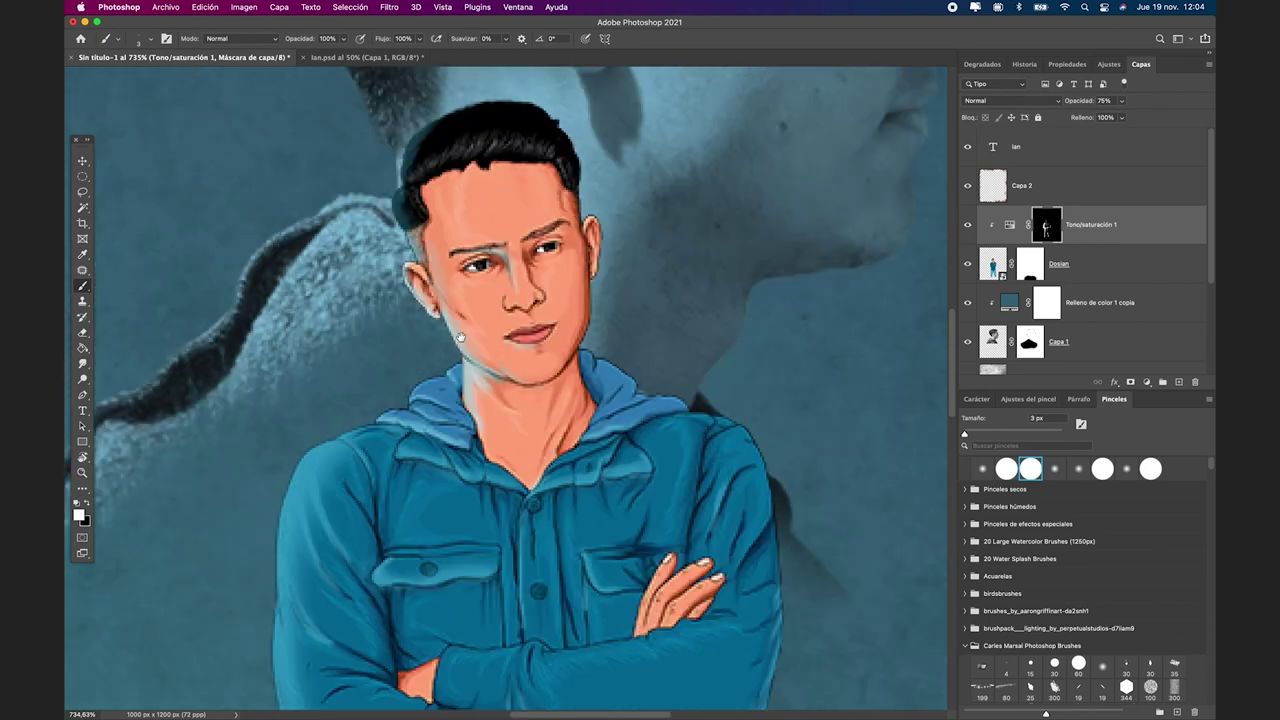
scroll(503, 384, "down", 2)
scroll(503, 384, "down", 2)
scroll(503, 384, "down", 1)
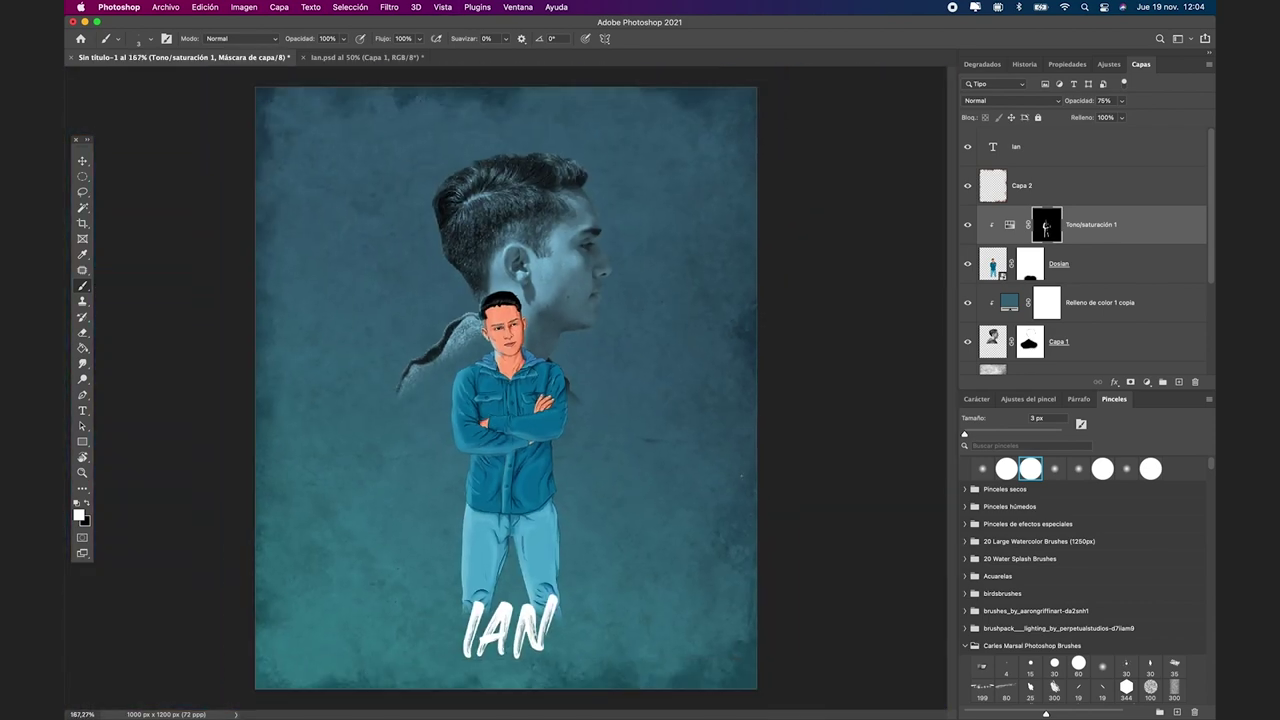
scroll(515, 340, "up", 3)
scroll(515, 340, "up", 4)
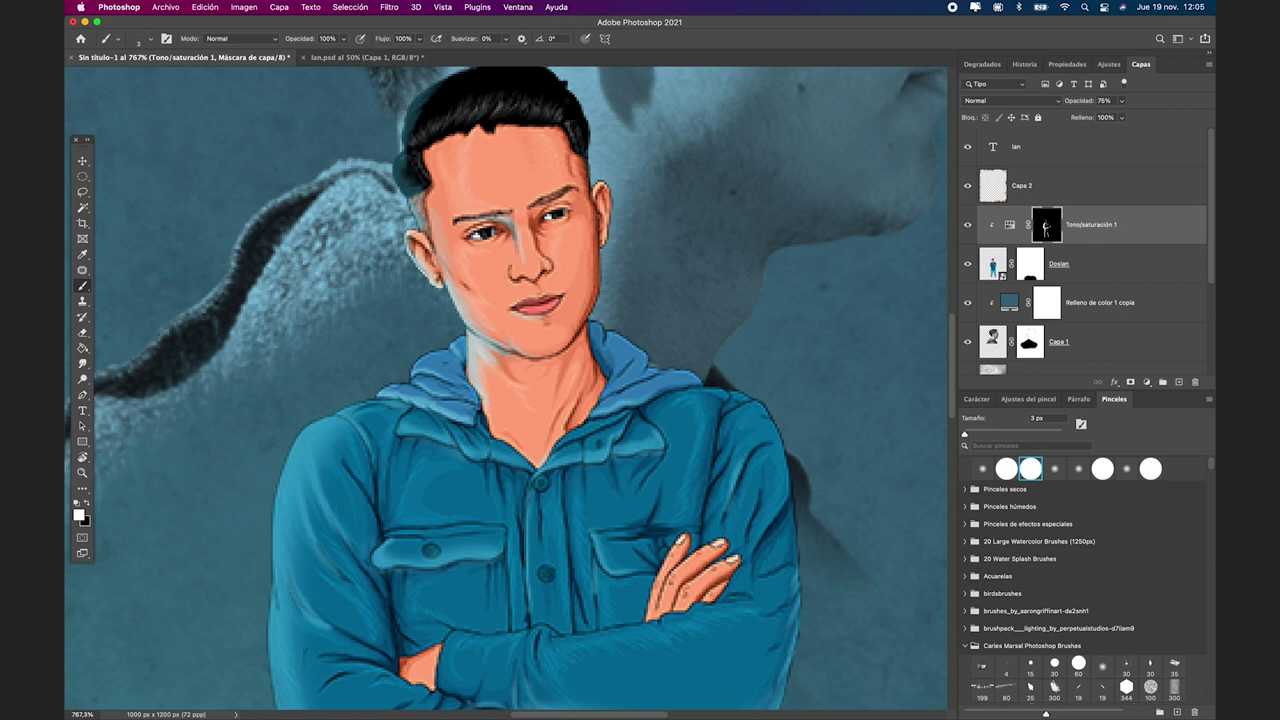
scroll(467, 320, "up", 2)
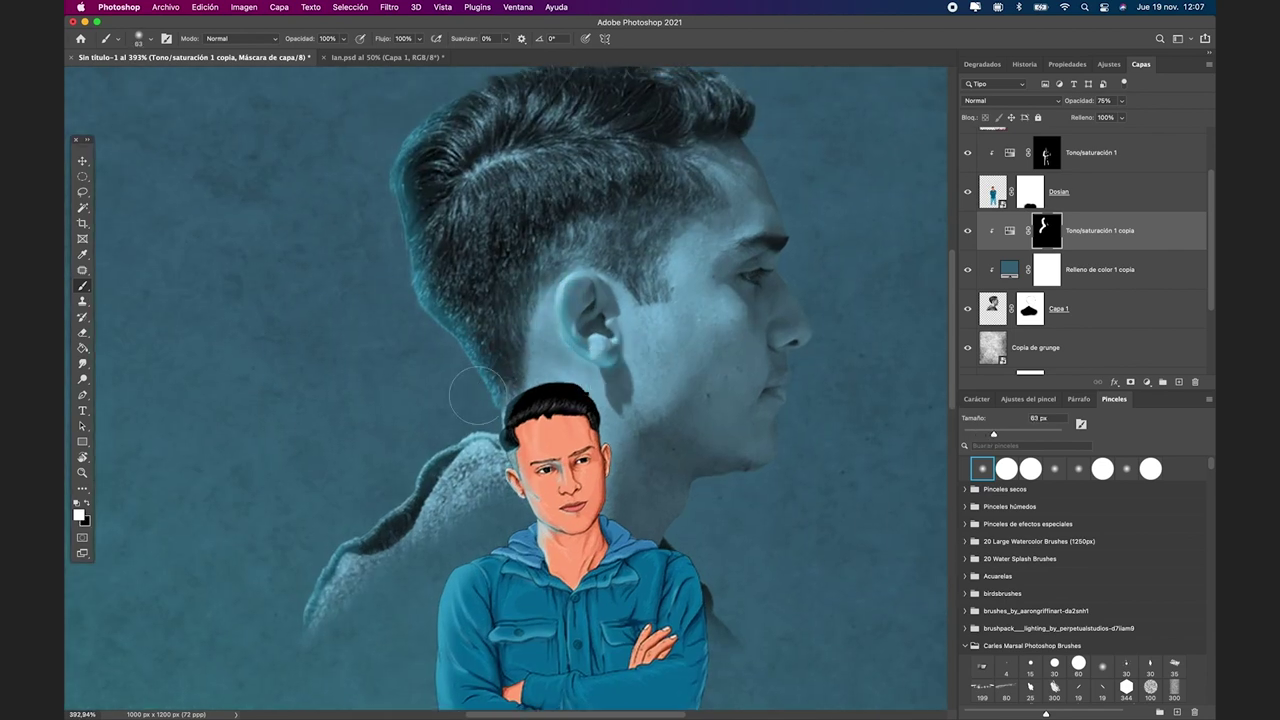
Step: Paint white on the mask over the jaw below the ear to lighten it
left_click_drag(615, 400, 661, 428)
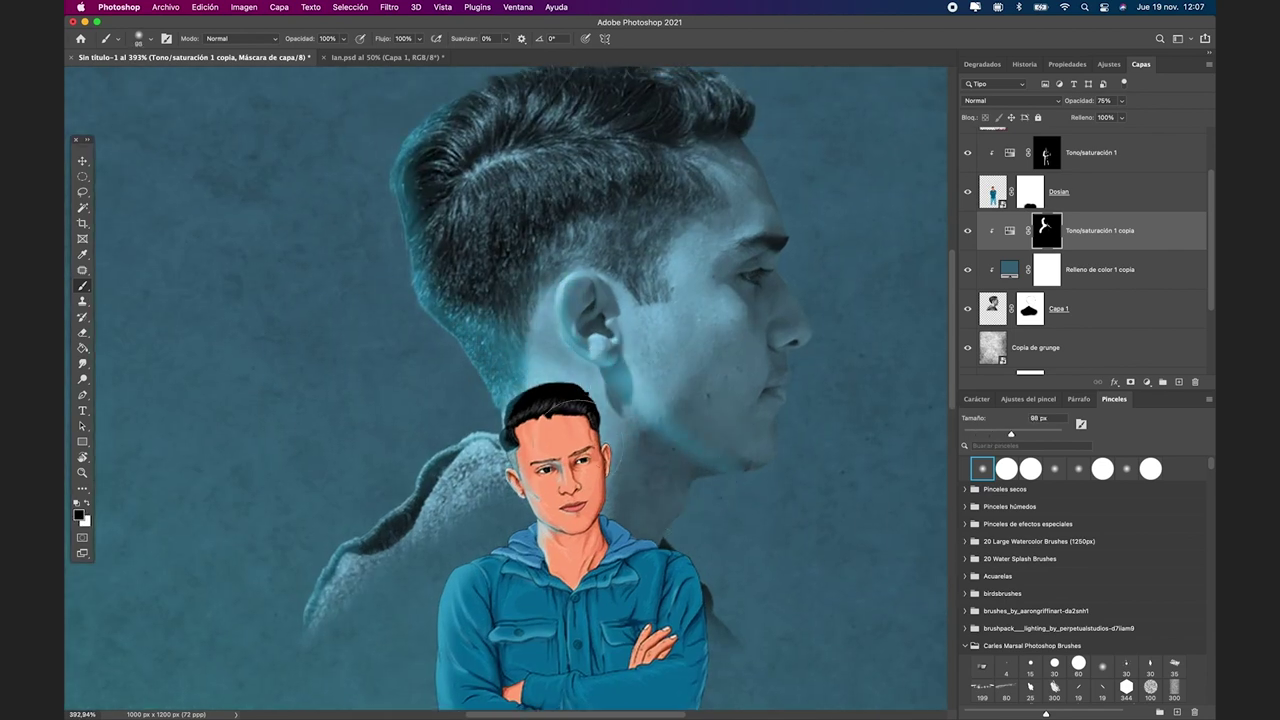
scroll(690, 400, "up", 3)
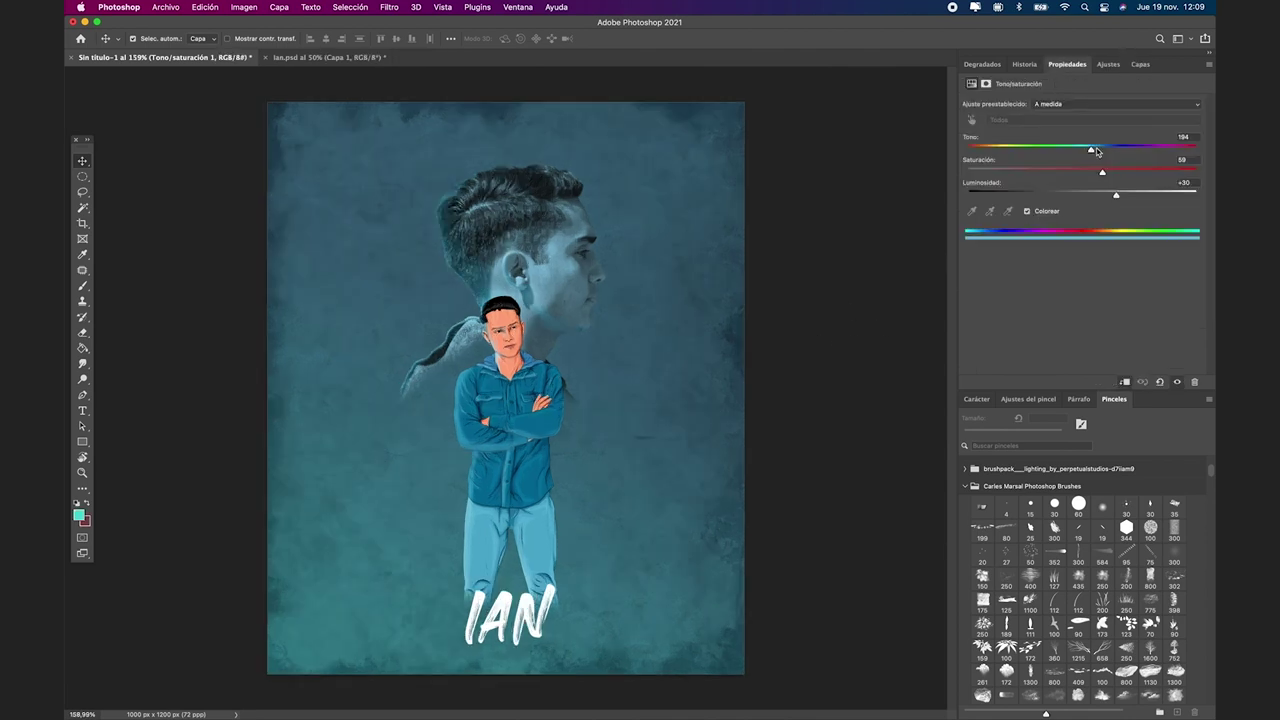
Step: Shift the Tono slider to 194 to recolour the clothing deeper blue
mouse_move(1100, 149)
left_mouse_down()
mouse_move(1126, 154)
mouse_move(1088, 172)
mouse_move(1097, 194)
mouse_move(1117, 152)
left_mouse_up()
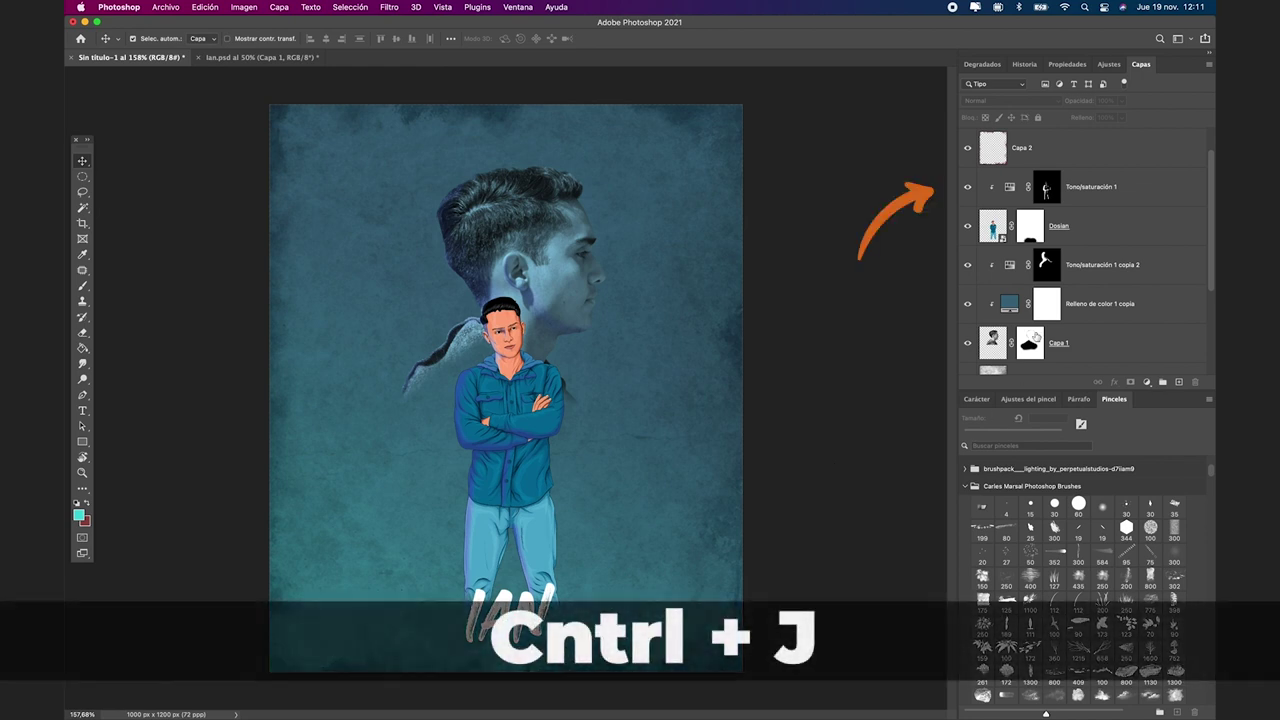
Step: Duplicate Tono/saturación 1 and raise the copy's lightness to +55
left_click(1107, 197)
key("ctrl+j")
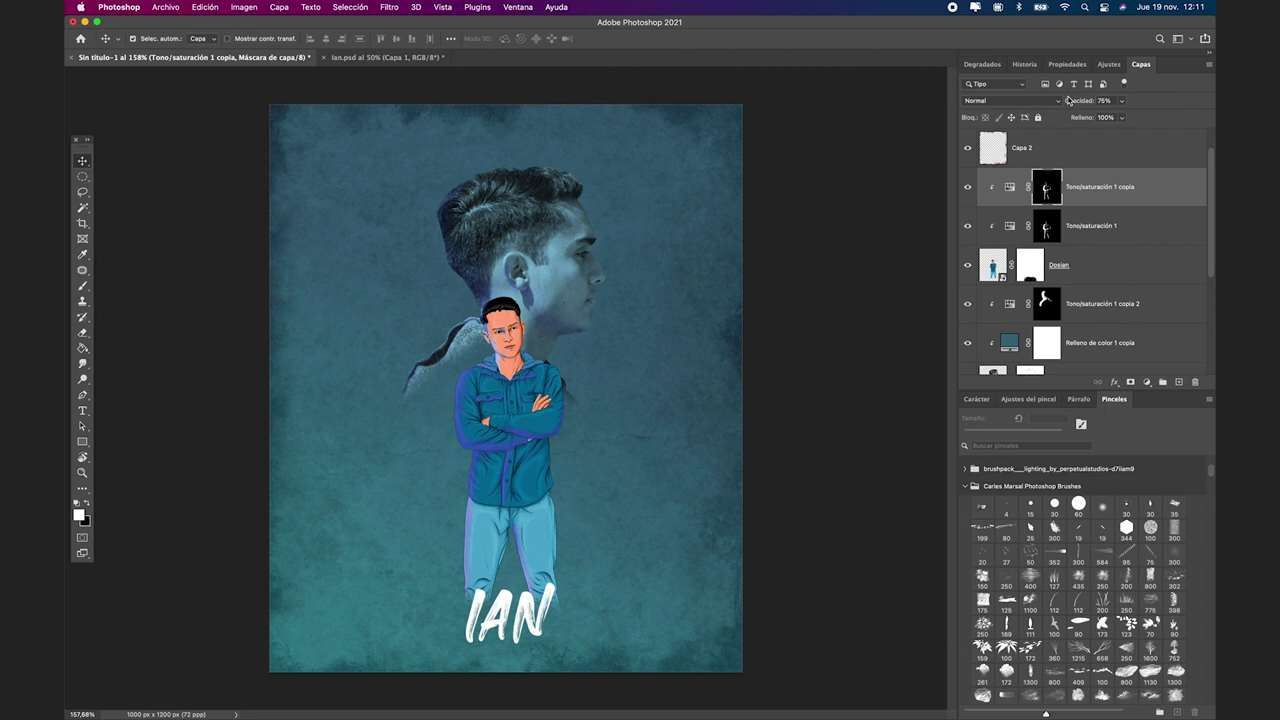
left_click(1067, 64)
left_click_drag(1111, 195, 1125, 197)
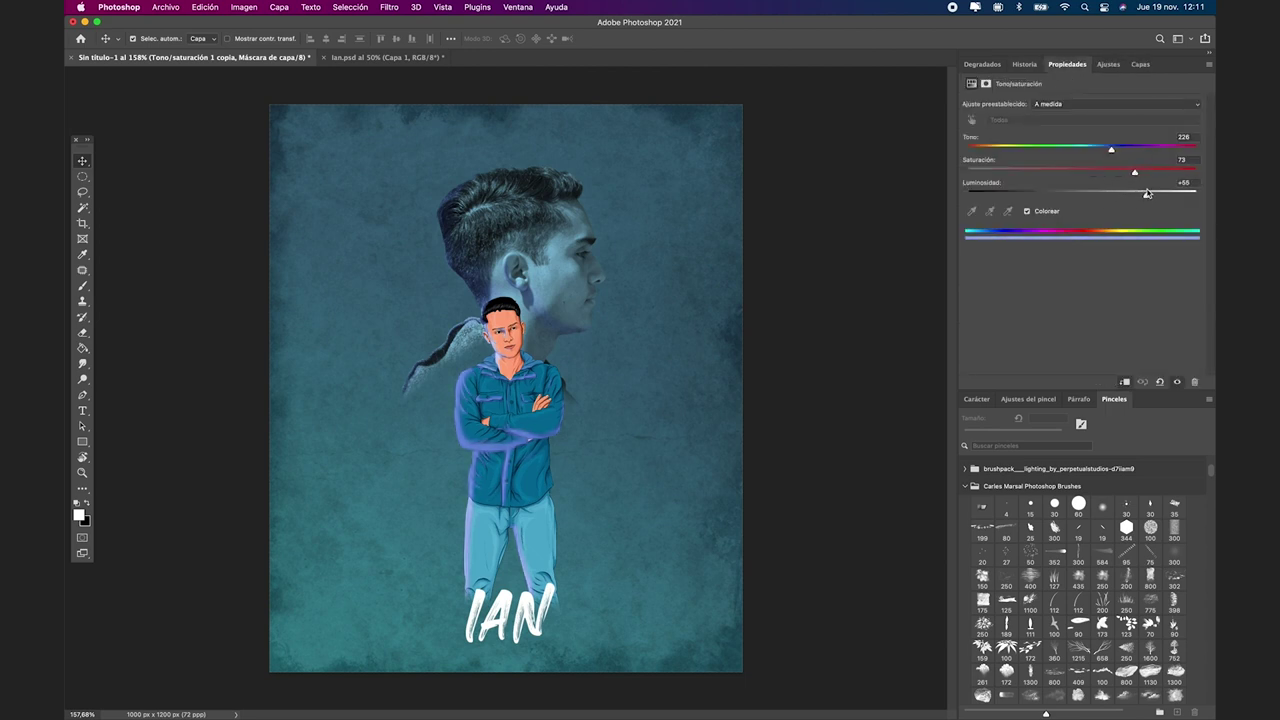
left_click(1140, 66)
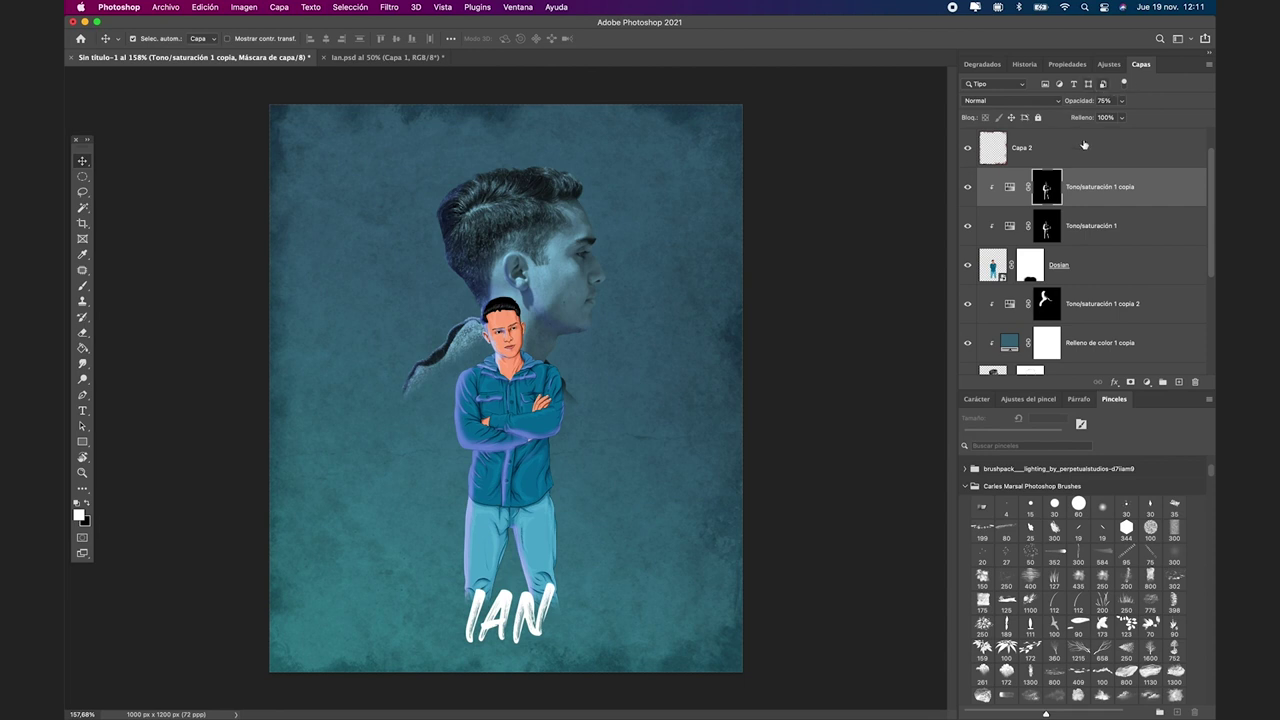
Step: Replace the copy's layer mask with an inverted black mask that hides the adjustment
right_click(1044, 195)
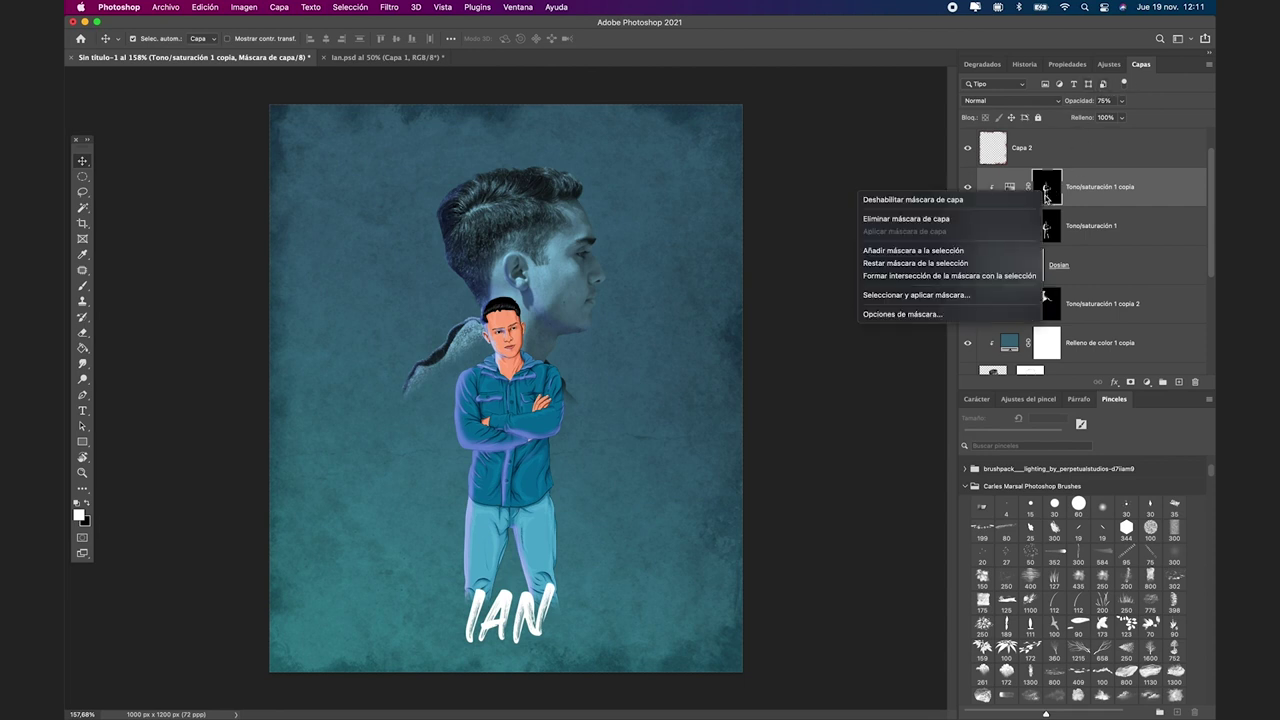
left_click(924, 220)
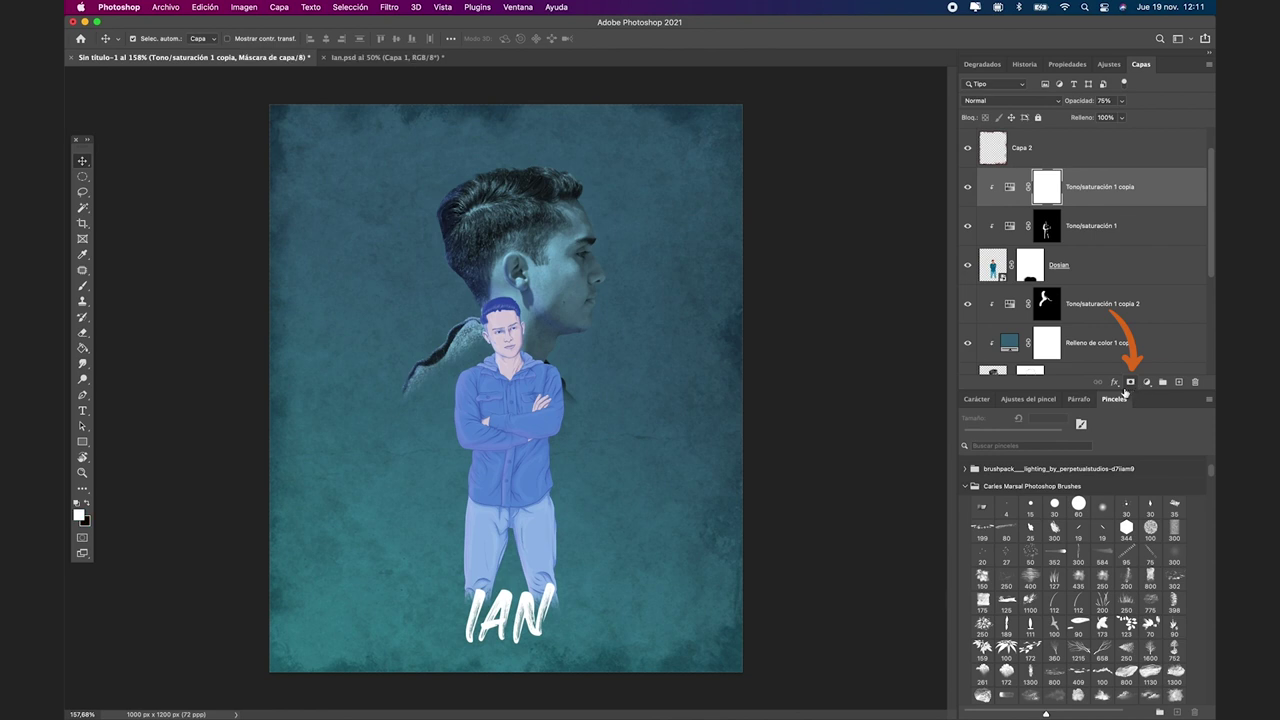
left_click(345, 7)
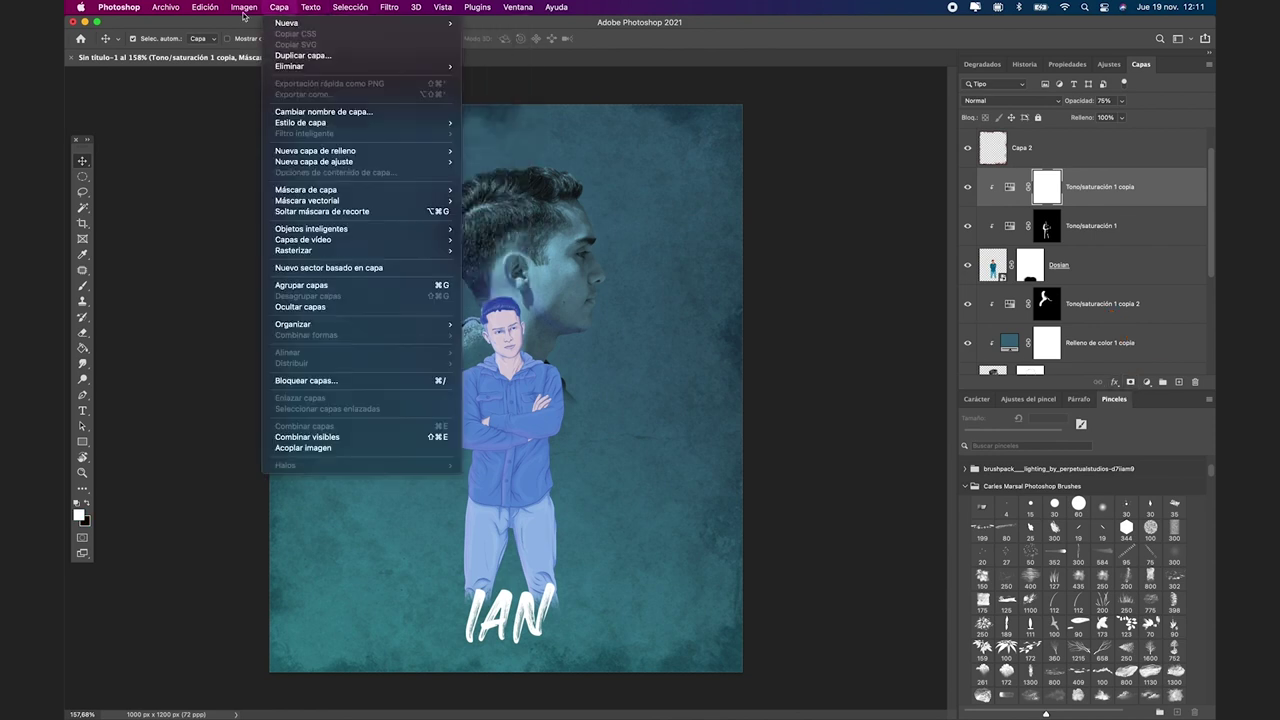
mouse_move(250, 39)
left_click(496, 178)
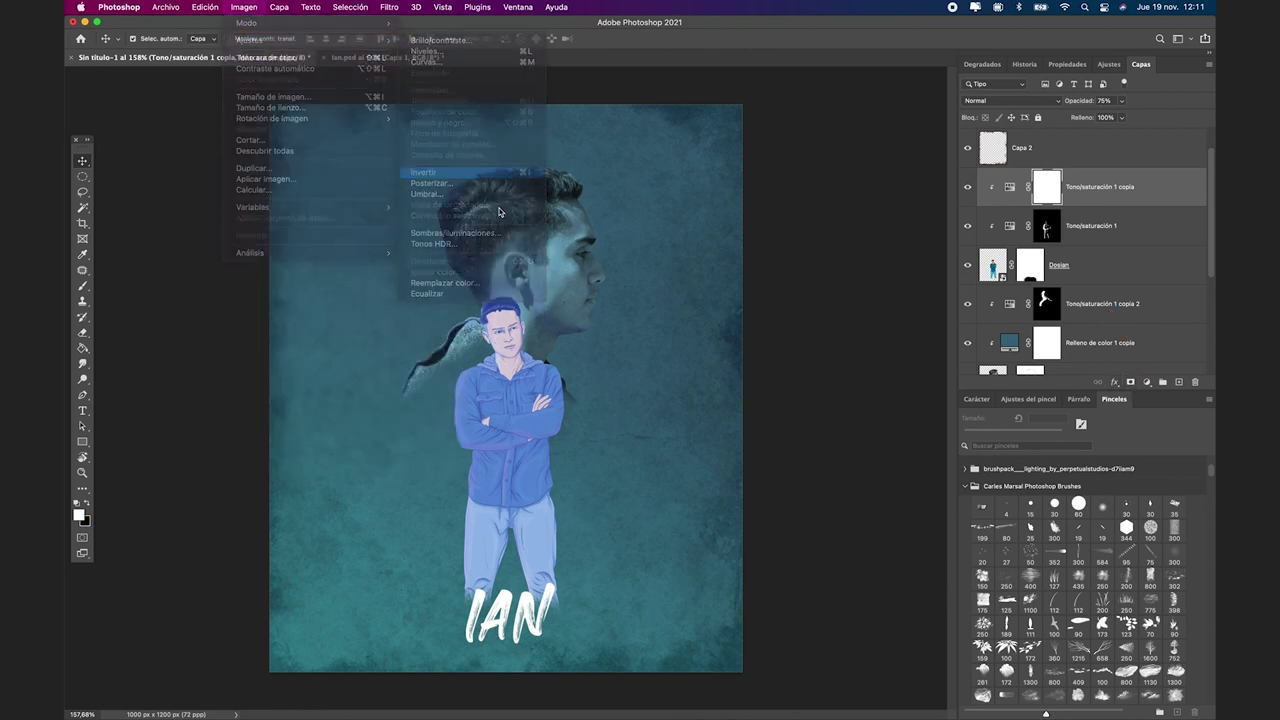
key("b")
scroll(489, 432, "up", 5)
Step: Choose the 19 px brush and paint purple rim light along the sleeve edge
scroll(369, 227, "up", 4)
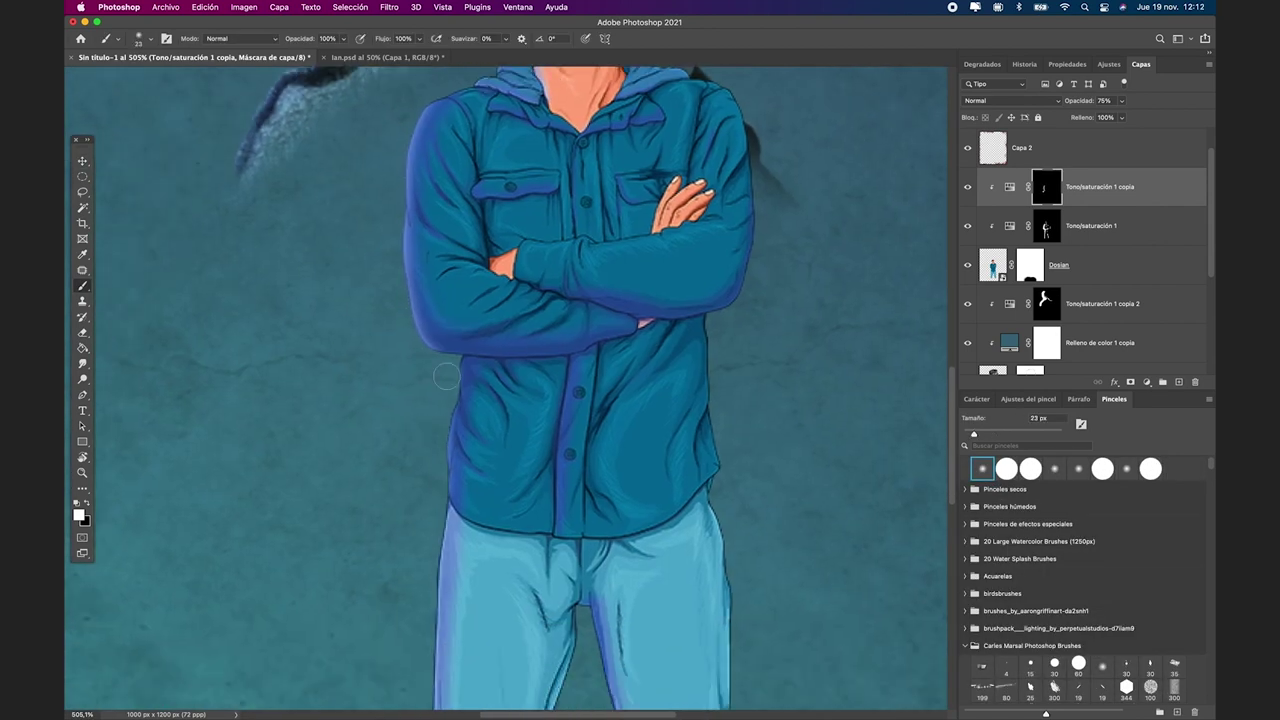
right_click(600, 345)
double_click(668, 442)
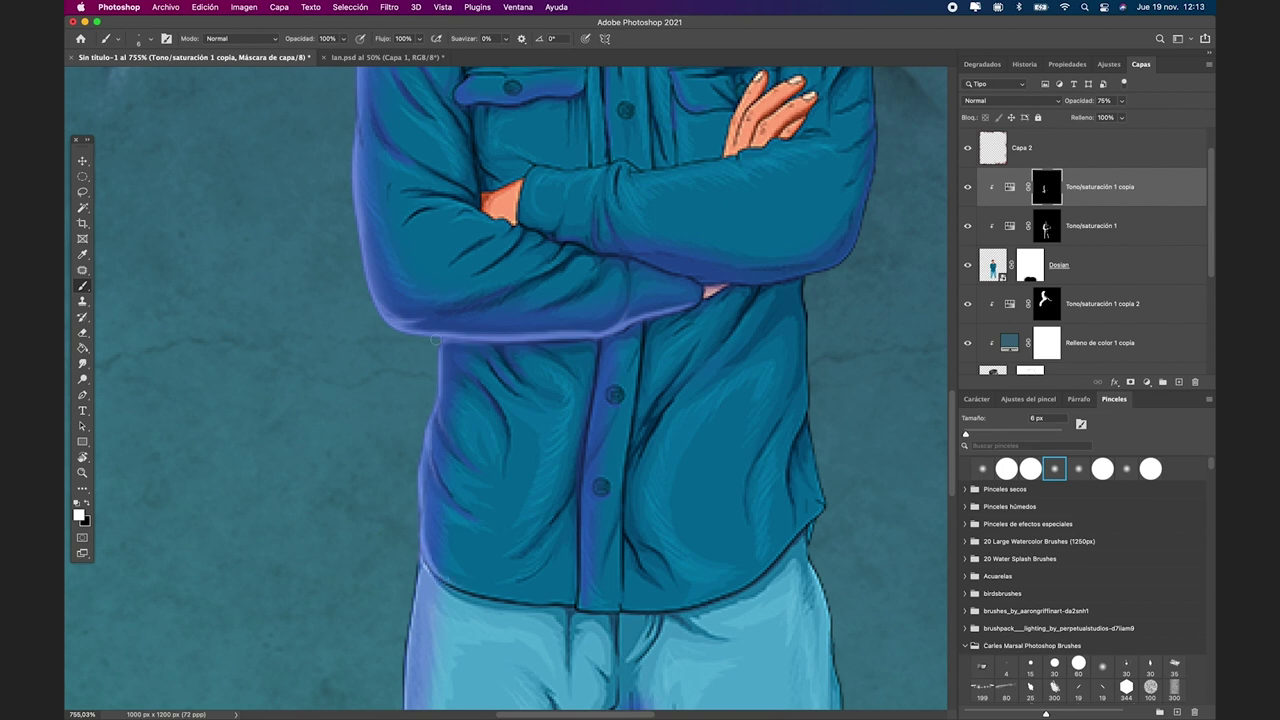
scroll(348, 256, "up", 5)
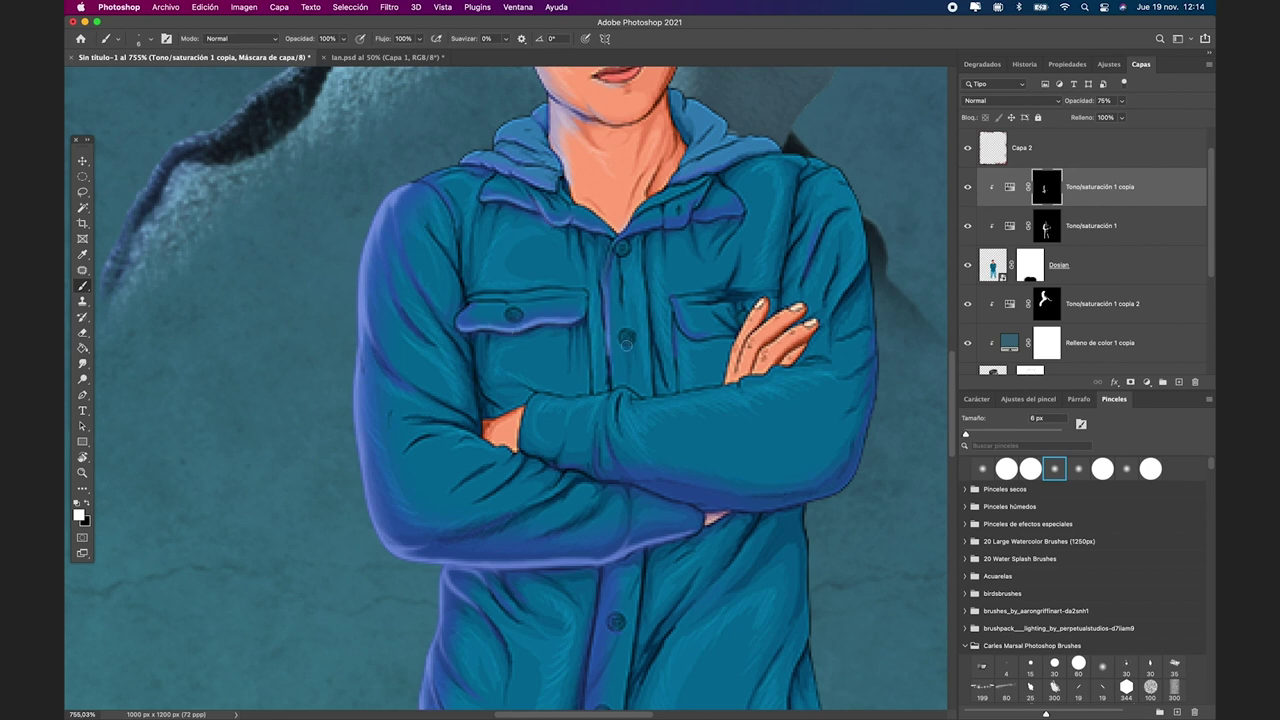
left_click_drag(866, 484, 710, 515)
Step: Switch to black for corrections along the rim light, then fit the whole poster in view
key("x")
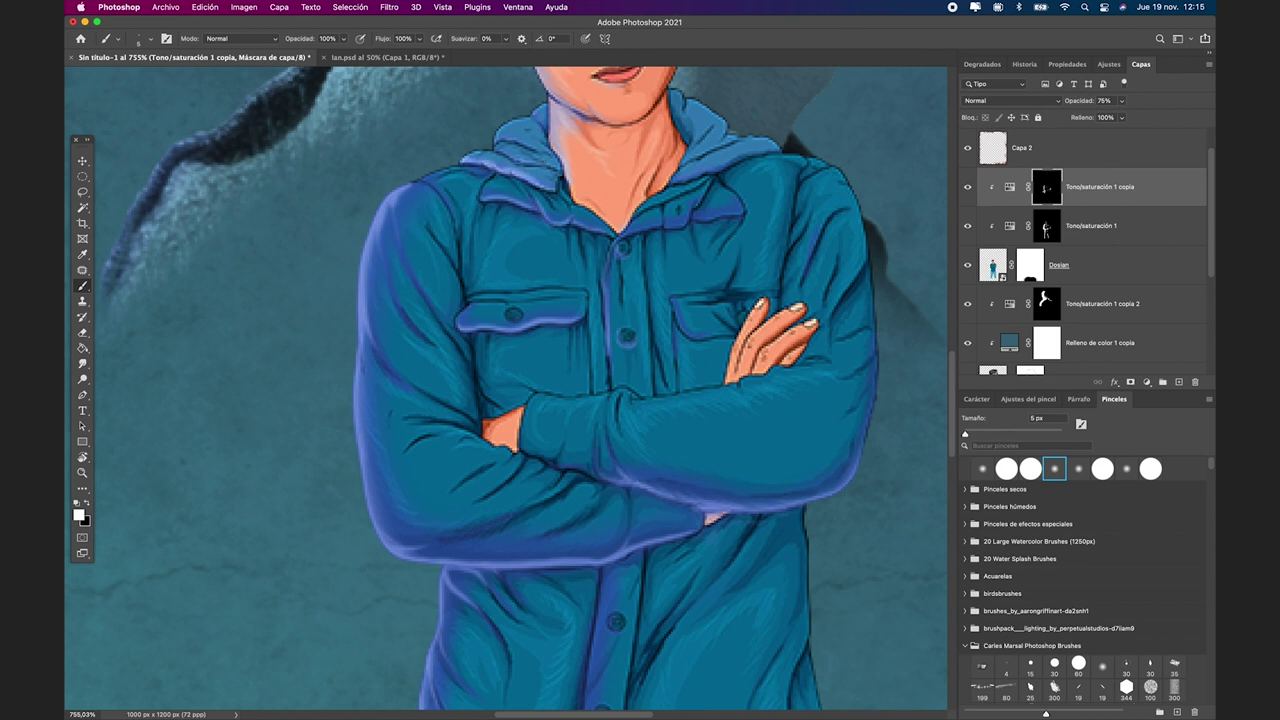
scroll(621, 387, "down", 5)
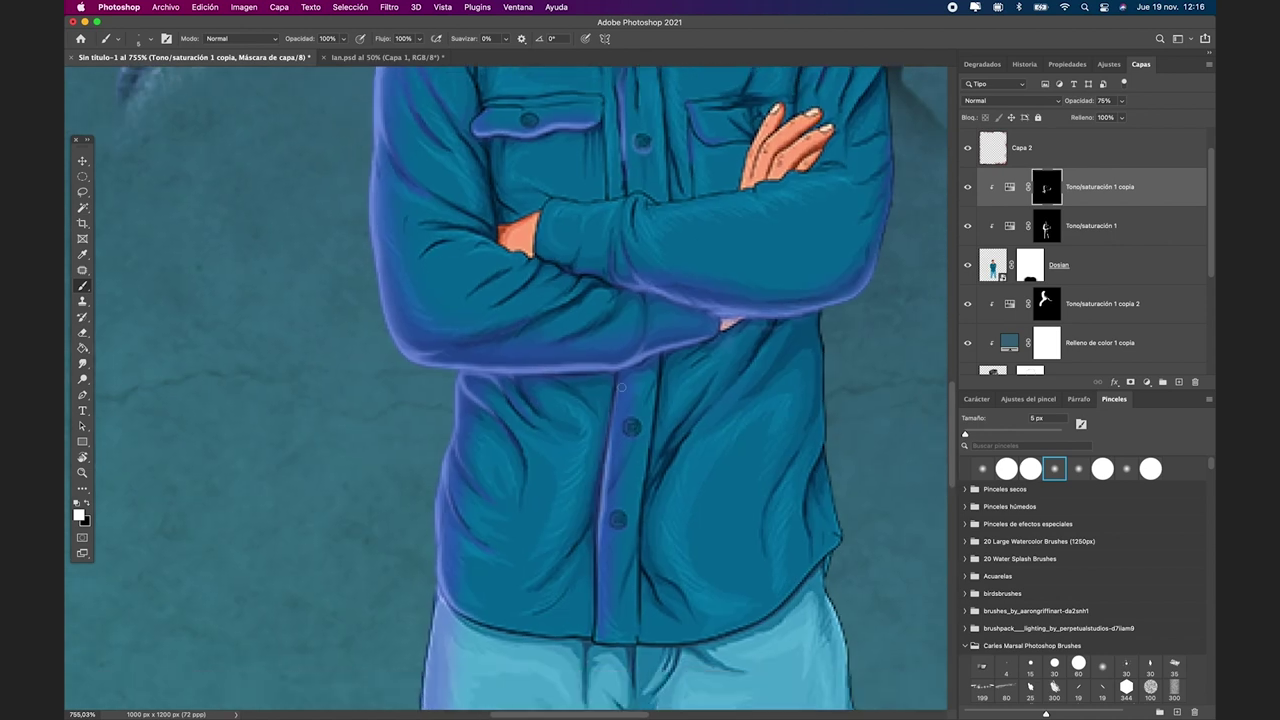
scroll(634, 432, "down", 10)
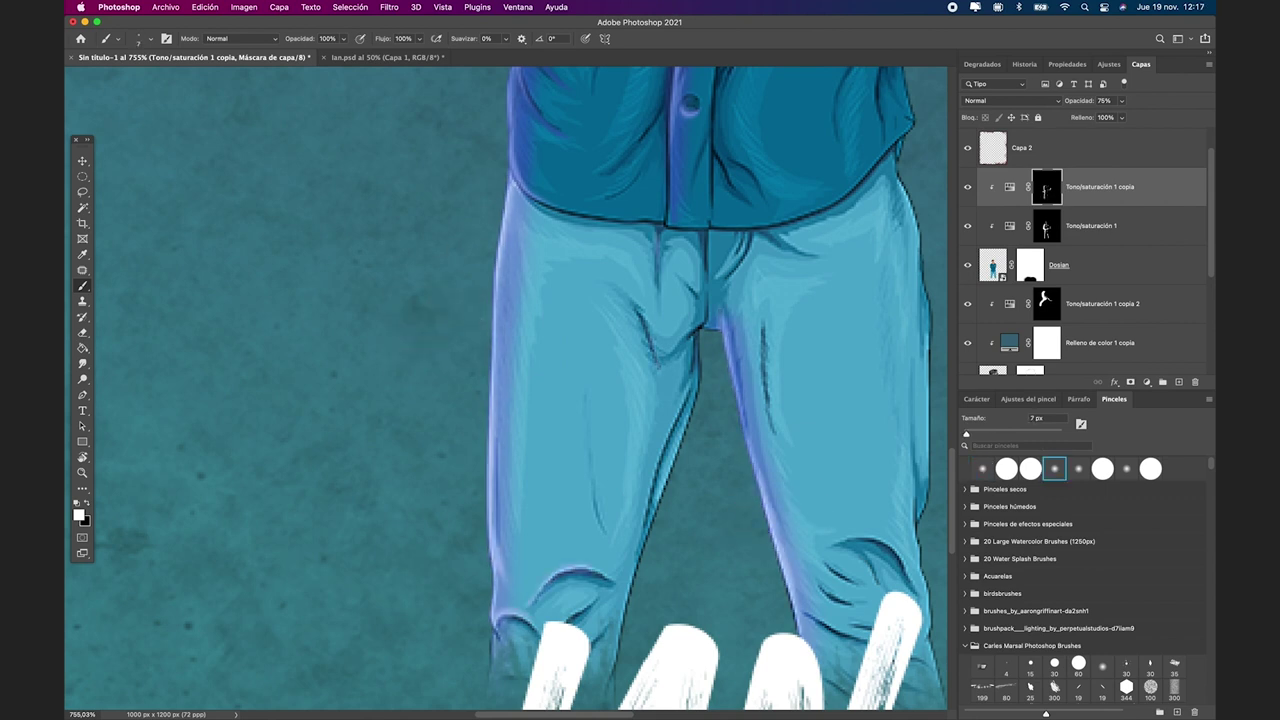
scroll(688, 184, "up", 1)
scroll(669, 133, "up", 10)
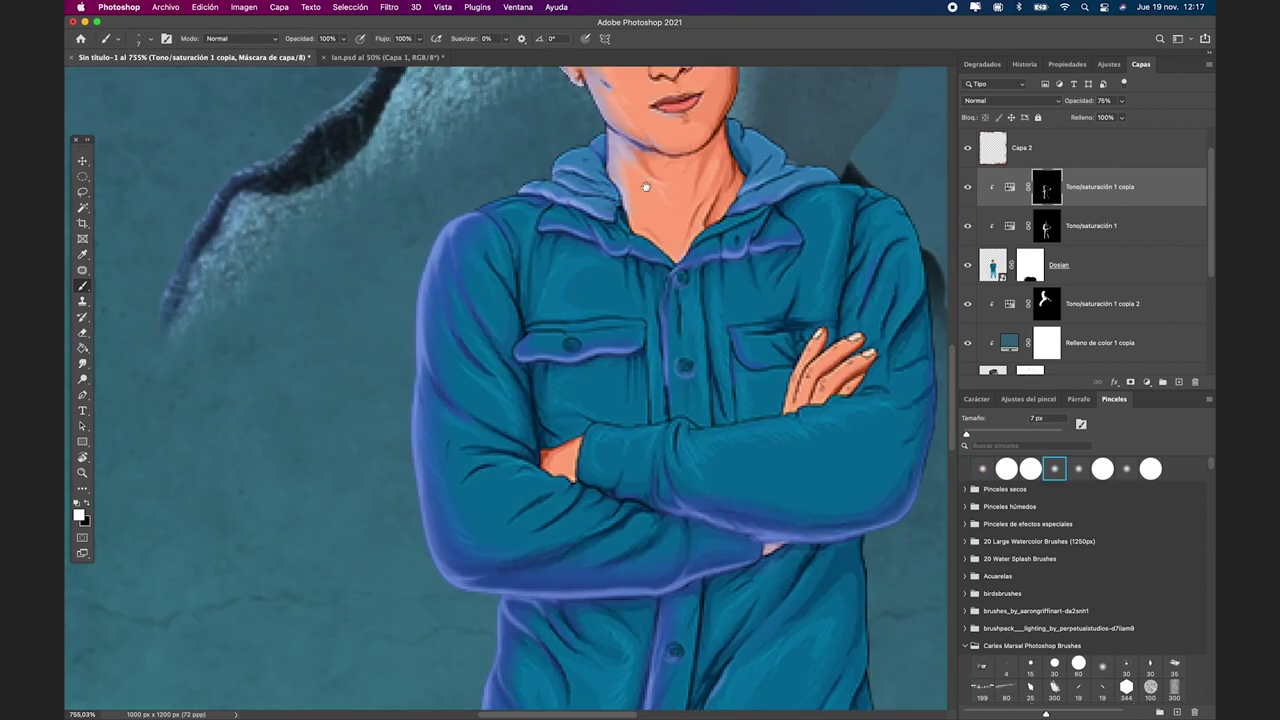
scroll(640, 180, "up", 6)
scroll(506, 374, "up", 1)
scroll(732, 382, "down", 5)
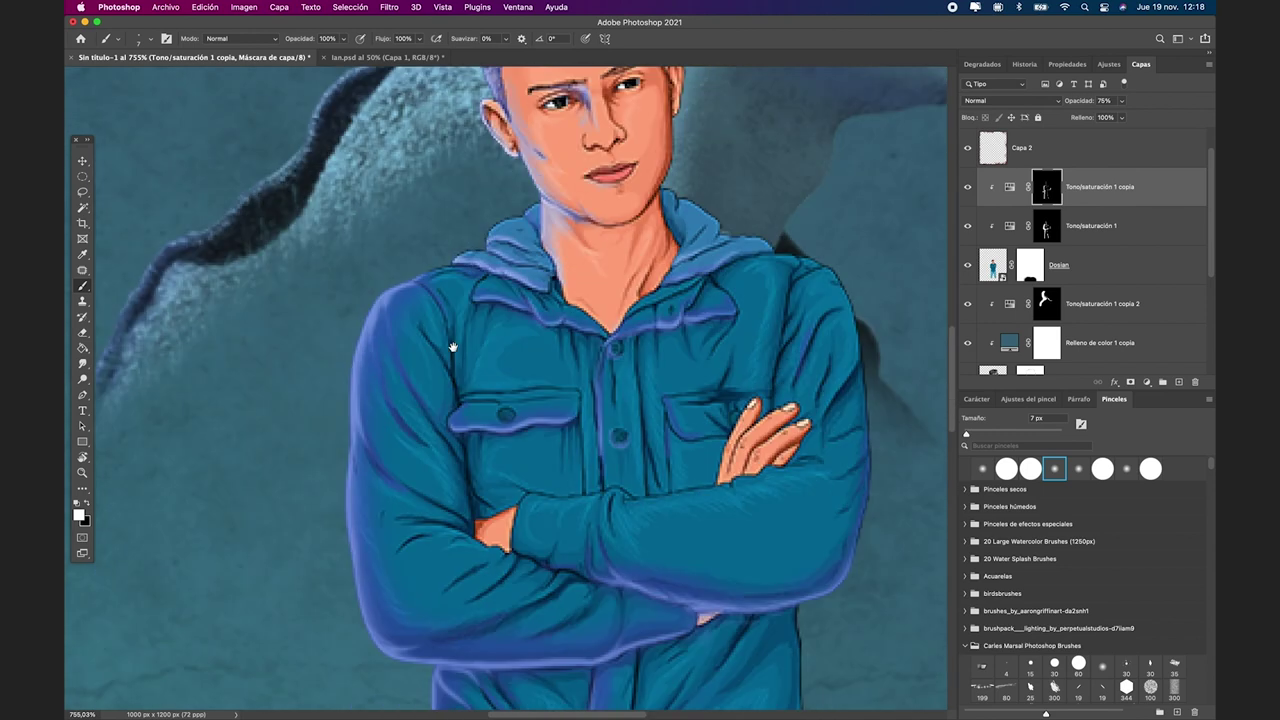
key("super+0")
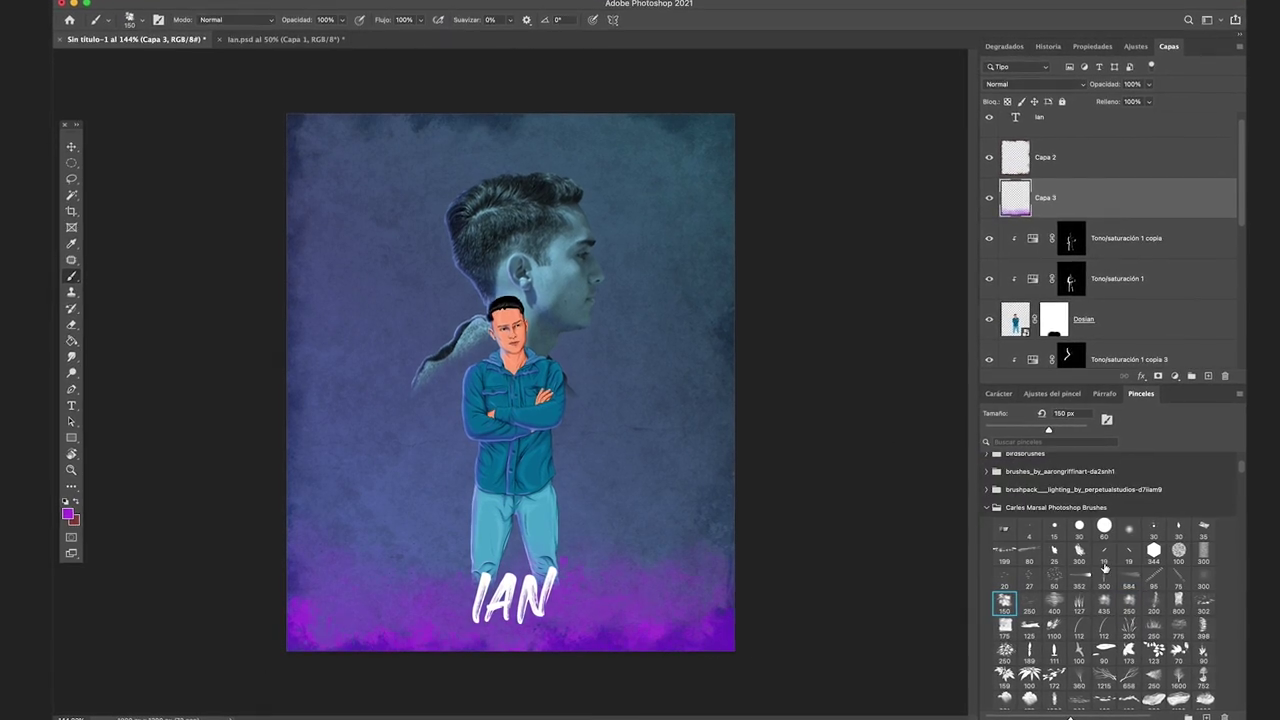
Step: Pick the large 1950 cloud brush to paint purple smoke across the bottom
scroll(1104, 567, "down", 3)
left_click(1104, 588)
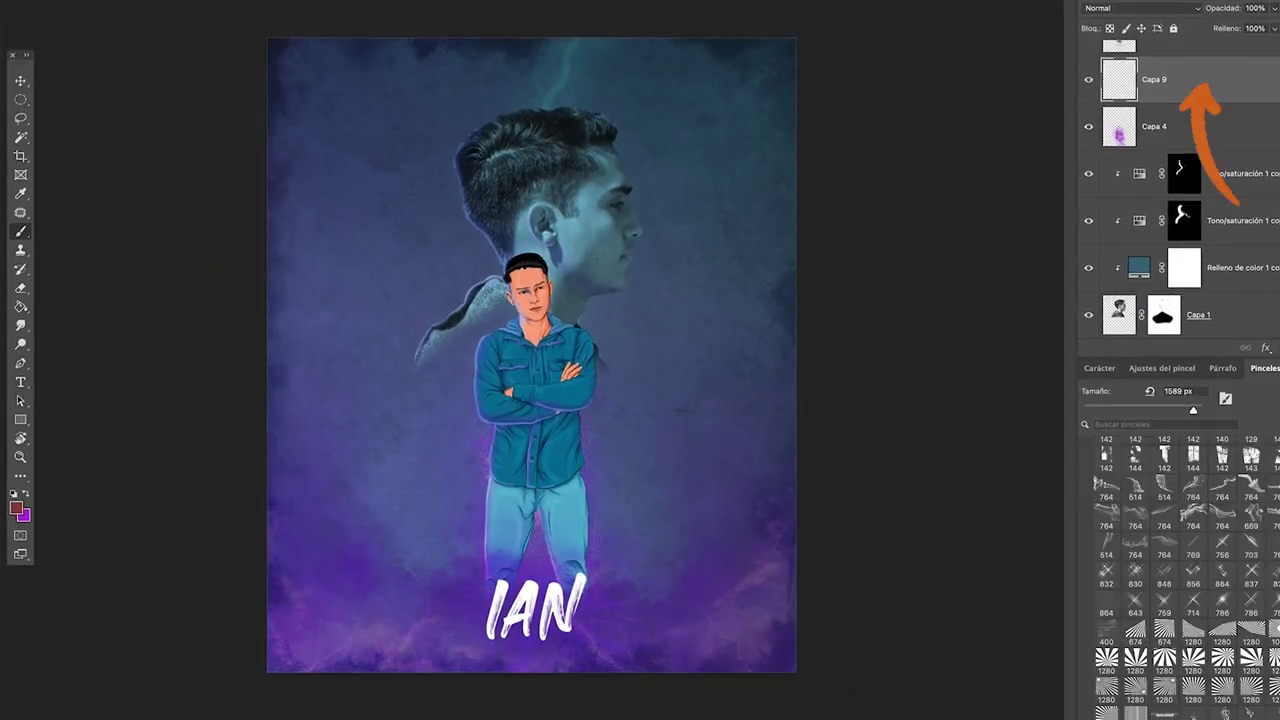
scroll(1238, 592, "down", 5)
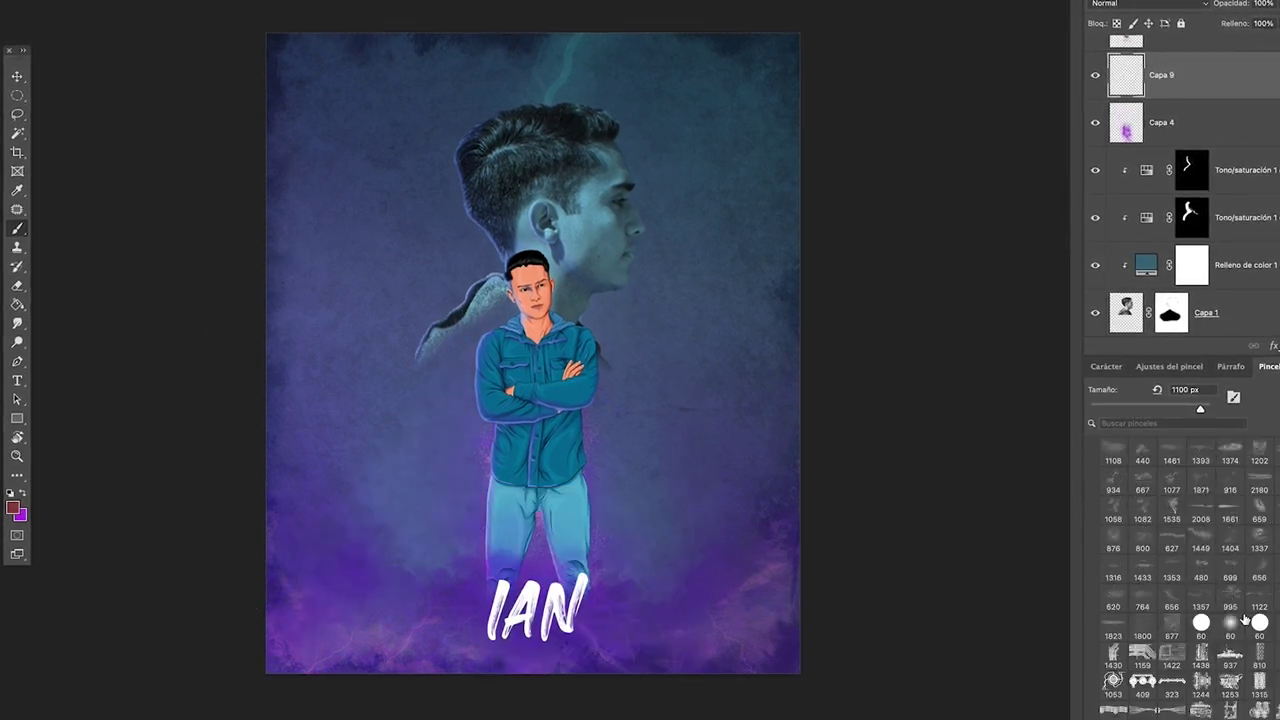